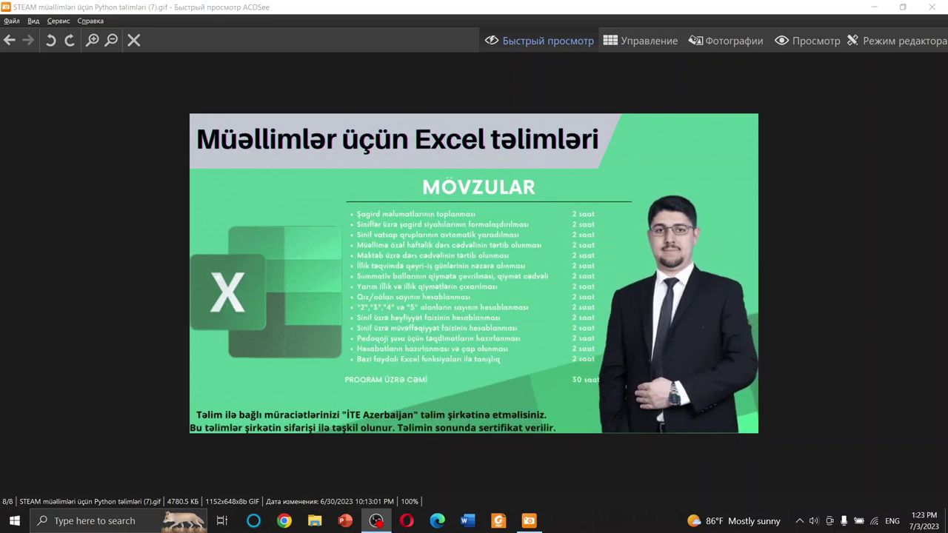
Step: Open Board.pdf in Foxit Reader and switch to the Comment Pencil tool
left_click(499, 521)
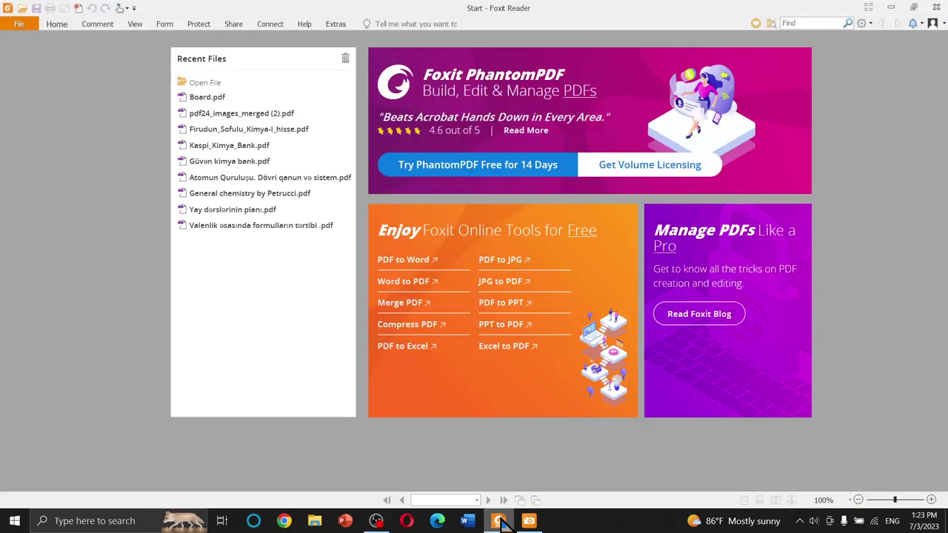
left_click(211, 99)
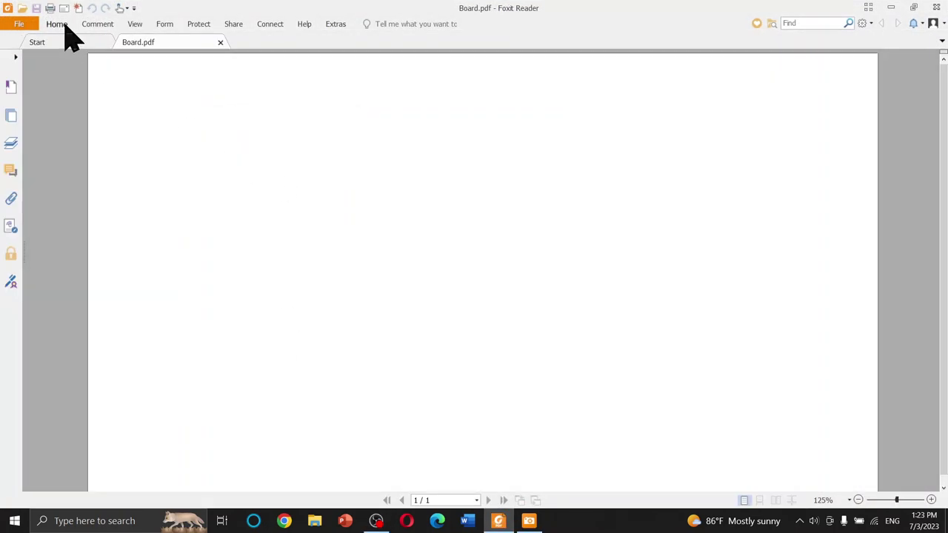
left_click(103, 25)
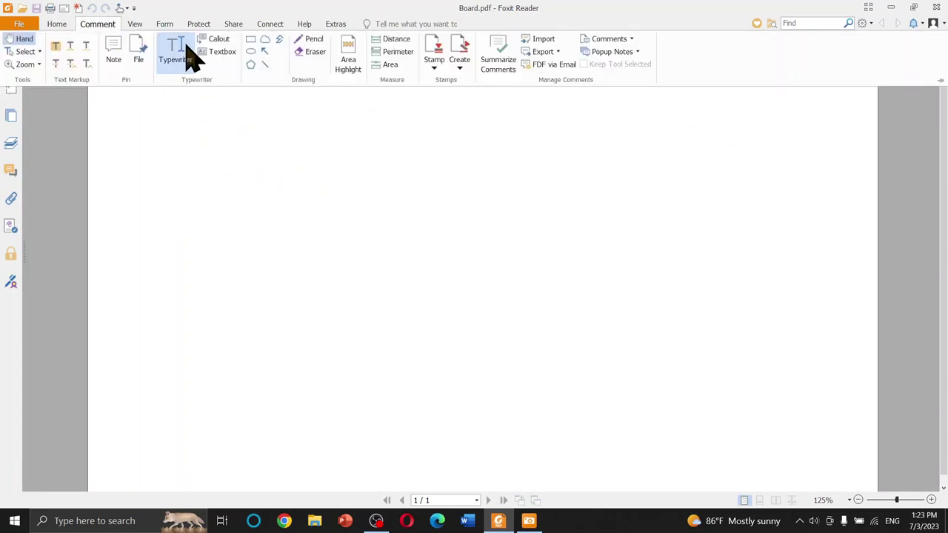
left_click(307, 40)
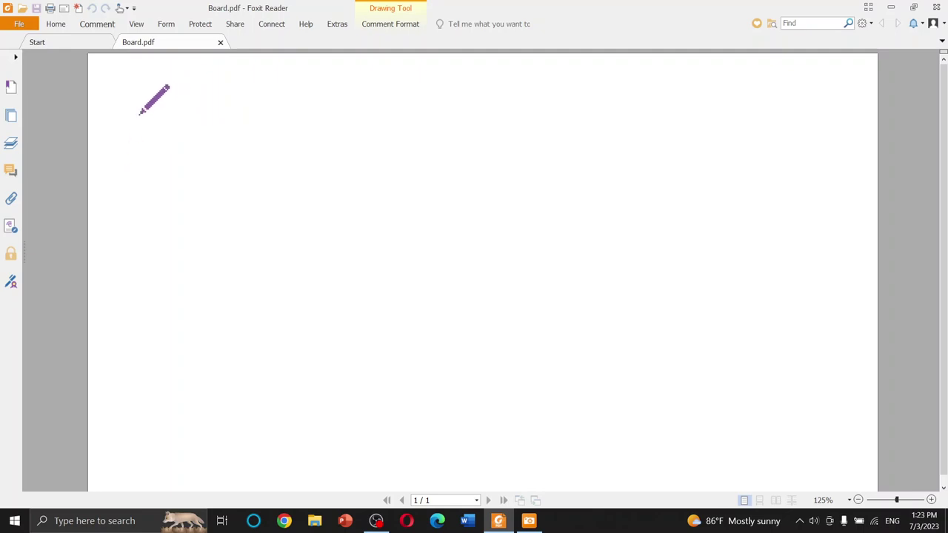
Step: Handwrite S1, S2 and S3 down the left side of the page, with a dash after S1
left_click_drag(127, 130, 117, 169)
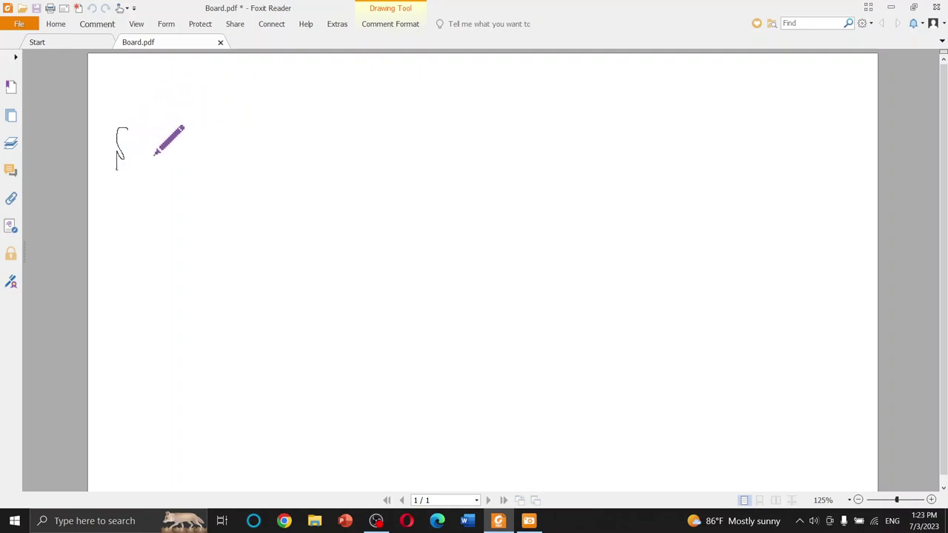
left_click_drag(145, 138, 147, 164)
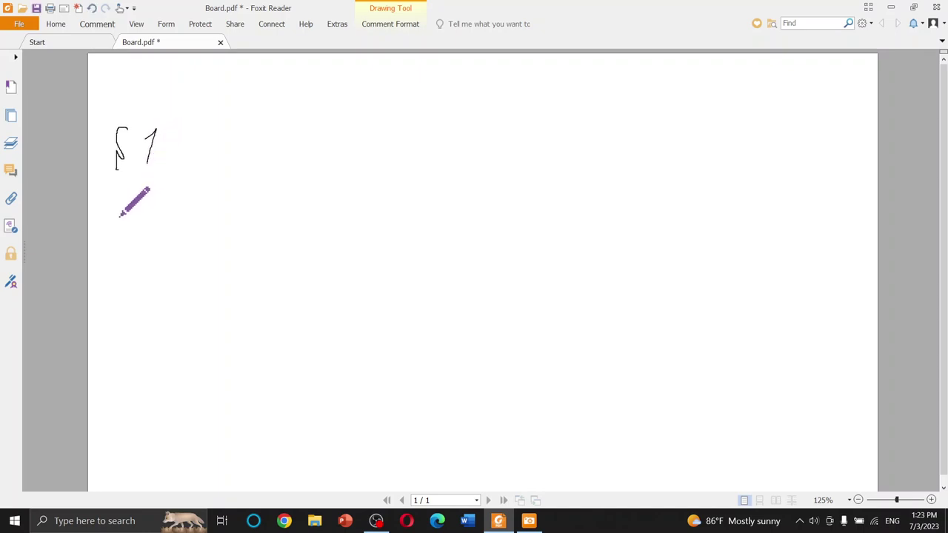
mouse_move(123, 209)
left_mouse_down()
mouse_move(111, 250)
mouse_move(145, 236)
mouse_move(173, 245)
left_mouse_up()
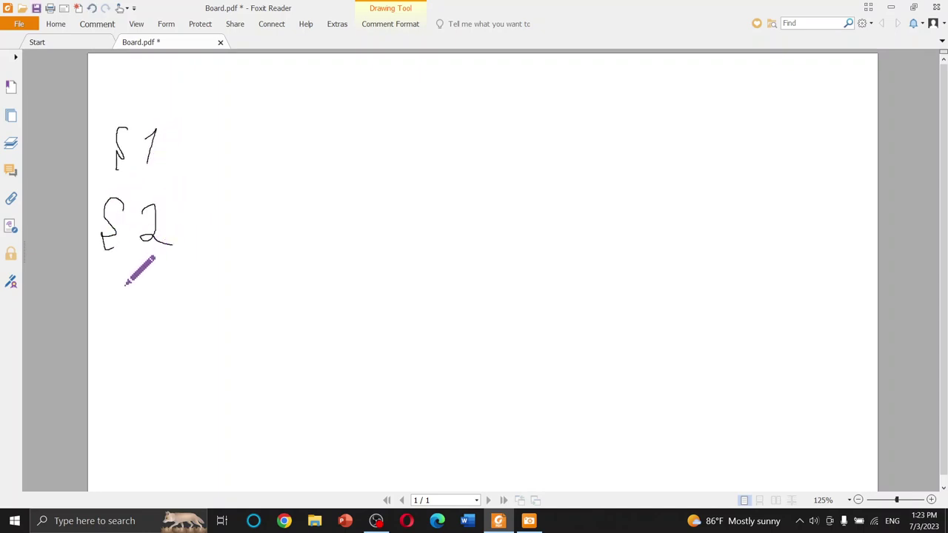
mouse_move(112, 282)
left_mouse_down()
mouse_move(103, 317)
mouse_move(121, 324)
left_mouse_up()
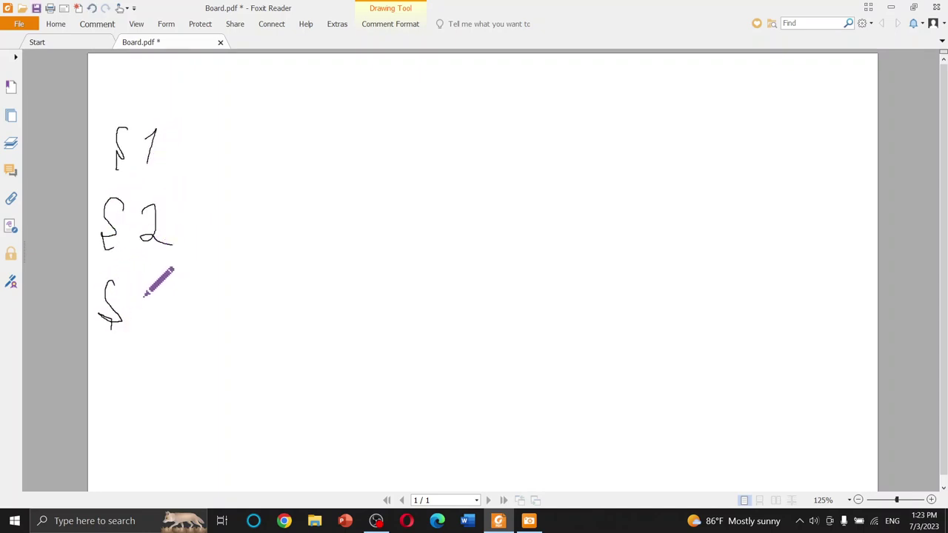
mouse_move(147, 280)
left_mouse_down()
mouse_move(165, 297)
mouse_move(149, 320)
left_mouse_up()
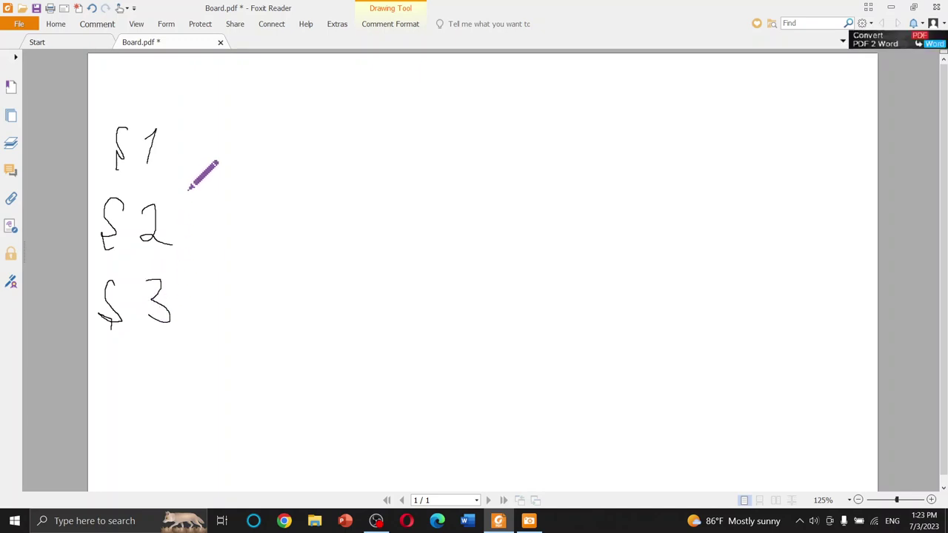
left_click_drag(175, 134, 210, 132)
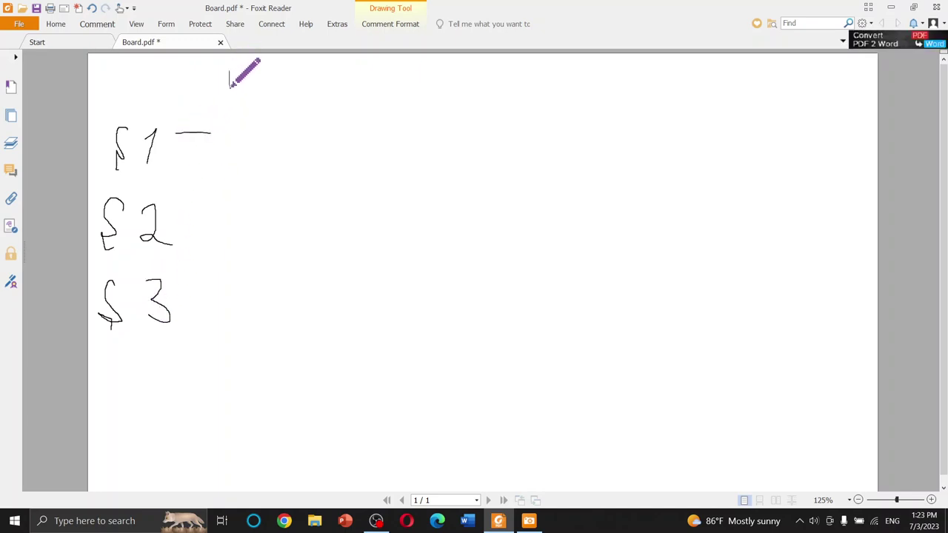
Step: Handwrite a Bal heading with B1, B2, B3 beside S1–S3, n below, and a bracket
mouse_move(230, 86)
left_mouse_down()
mouse_move(238, 102)
mouse_move(300, 69)
left_mouse_up()
mouse_move(244, 124)
left_mouse_down()
mouse_move(236, 161)
mouse_move(257, 154)
mouse_move(236, 165)
mouse_move(274, 167)
left_mouse_up()
left_click_drag(183, 220, 208, 219)
mouse_move(234, 207)
left_mouse_down()
mouse_move(237, 238)
mouse_move(297, 245)
left_mouse_up()
mouse_move(189, 285)
left_mouse_down()
mouse_move(220, 283)
mouse_move(258, 299)
left_mouse_up()
mouse_move(258, 267)
left_mouse_down()
mouse_move(277, 284)
mouse_move(258, 299)
mouse_move(291, 314)
left_mouse_up()
left_click_drag(99, 338, 185, 334)
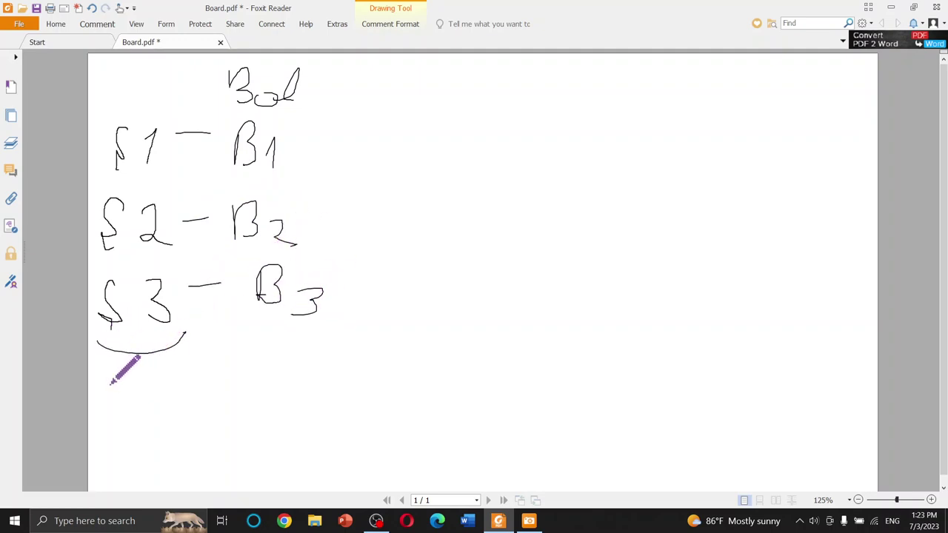
left_click_drag(109, 384, 159, 418)
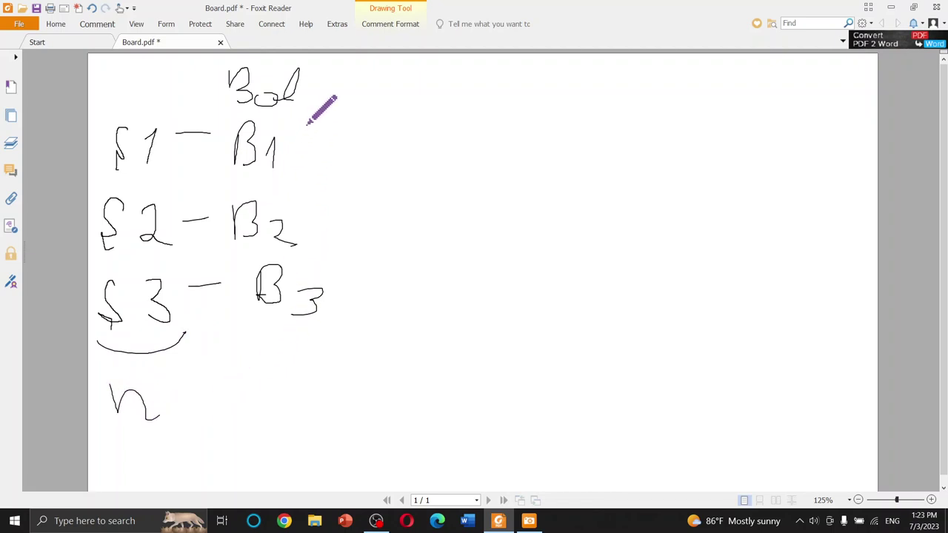
mouse_move(317, 121)
left_mouse_down()
mouse_move(371, 218)
mouse_move(343, 311)
left_mouse_up()
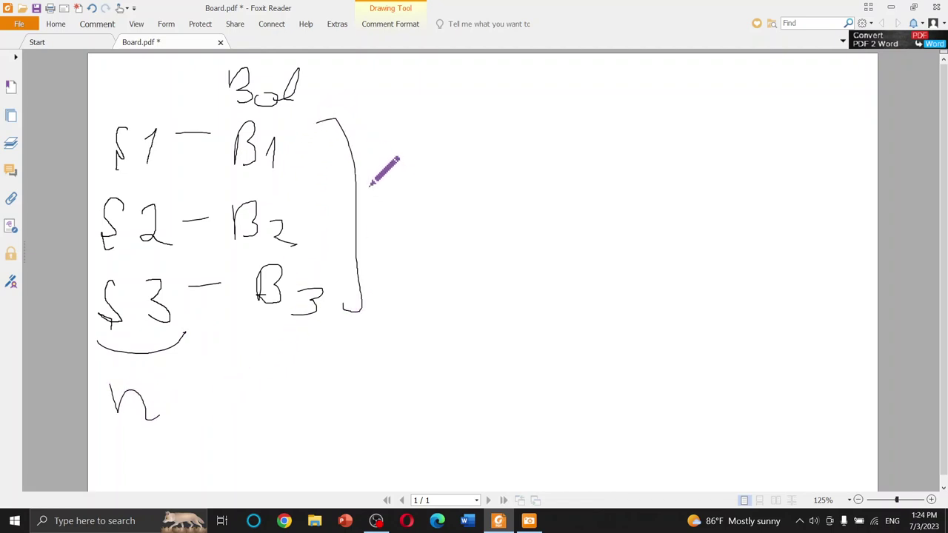
Step: Write the fraction (B1+B2+B3)/n = Sinif orta to the right of the bracket
mouse_move(369, 221)
left_mouse_down()
mouse_move(385, 195)
mouse_move(363, 233)
mouse_move(404, 238)
left_mouse_up()
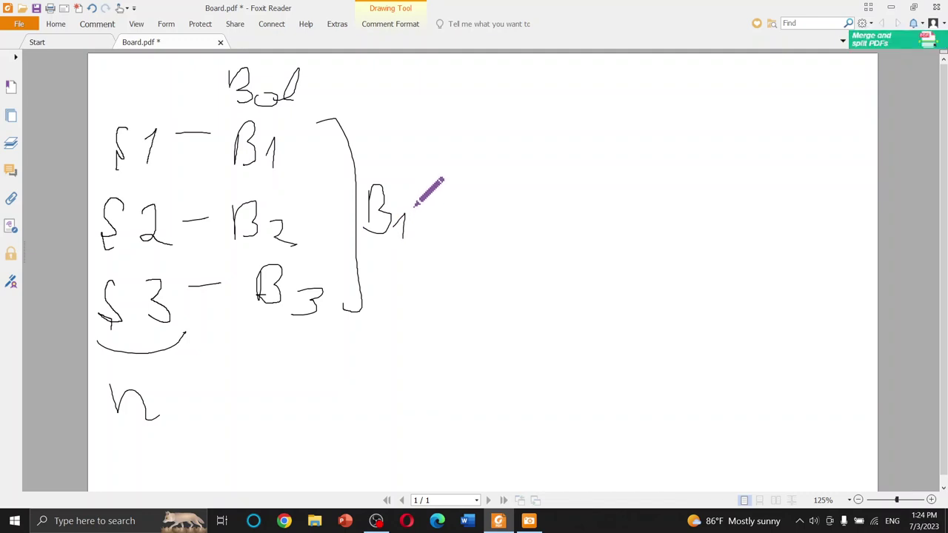
mouse_move(413, 206)
left_mouse_down()
mouse_move(442, 197)
mouse_move(423, 221)
left_mouse_up()
mouse_move(467, 186)
left_mouse_down()
mouse_move(462, 226)
mouse_move(520, 225)
mouse_move(542, 191)
mouse_move(531, 226)
mouse_move(571, 167)
mouse_move(562, 211)
mouse_move(603, 213)
mouse_move(588, 226)
left_mouse_up()
left_click_drag(372, 252, 624, 231)
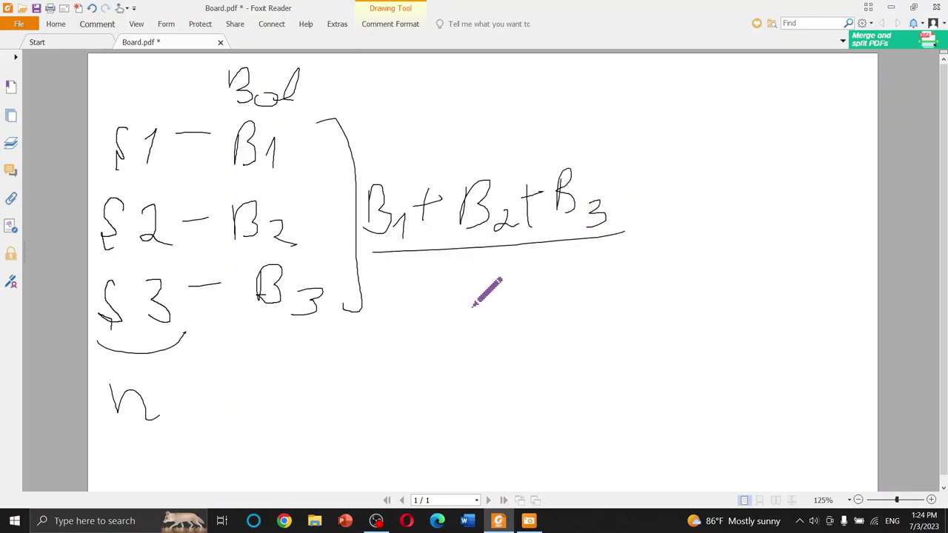
left_click_drag(476, 298, 504, 296)
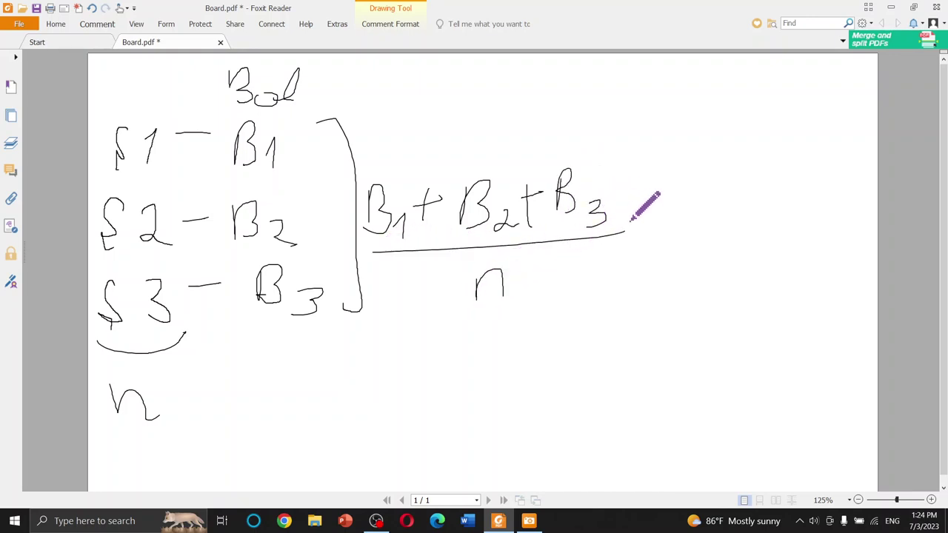
mouse_move(637, 217)
left_mouse_down()
mouse_move(667, 211)
mouse_move(660, 223)
left_mouse_up()
mouse_move(706, 185)
left_mouse_down()
mouse_move(692, 214)
mouse_move(766, 218)
mouse_move(806, 180)
mouse_move(792, 242)
left_mouse_up()
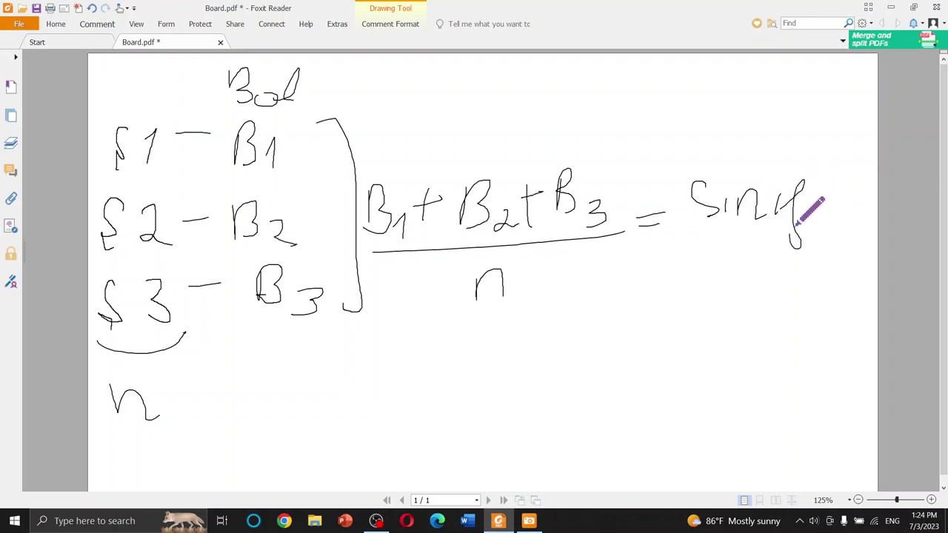
mouse_move(701, 260)
left_mouse_down()
mouse_move(701, 285)
mouse_move(733, 270)
mouse_move(752, 278)
left_mouse_up()
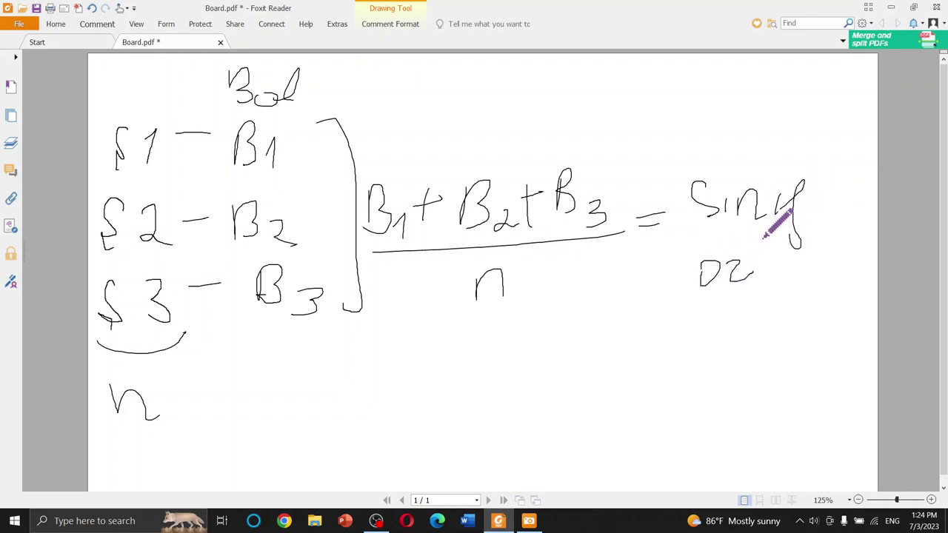
mouse_move(763, 245)
left_mouse_down()
mouse_move(760, 279)
mouse_move(806, 277)
left_mouse_up()
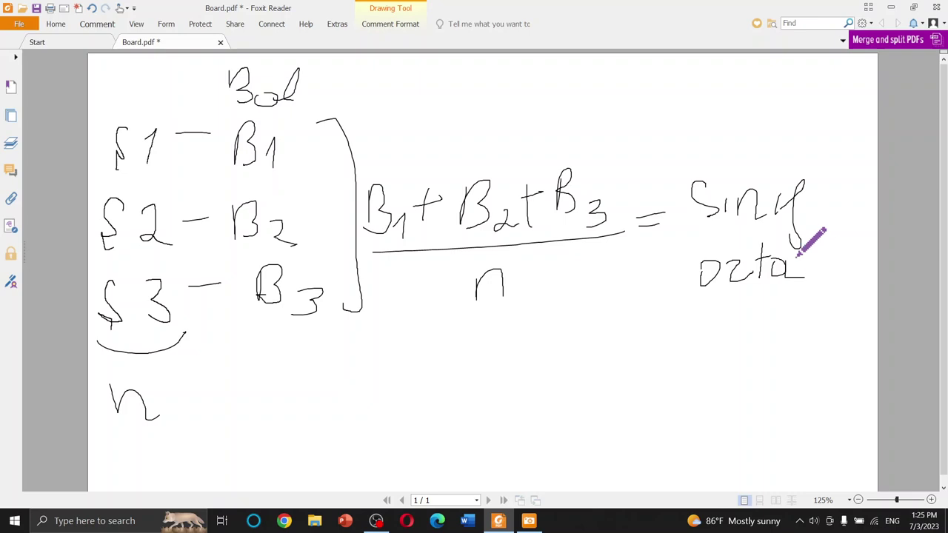
mouse_move(498, 521)
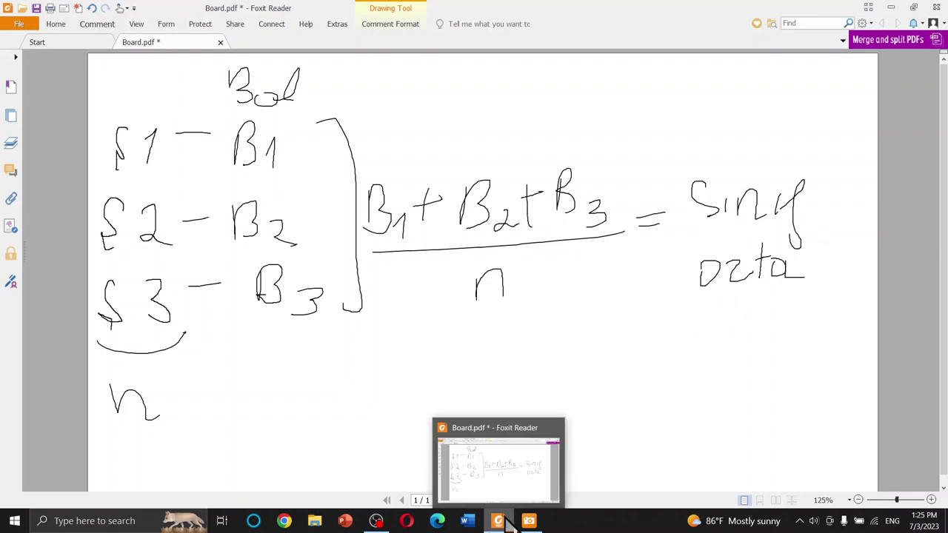
Step: Launch Excel from the taskbar search and open 2024-cü tədris ili .xlsx from Recent files
left_click(97, 522)
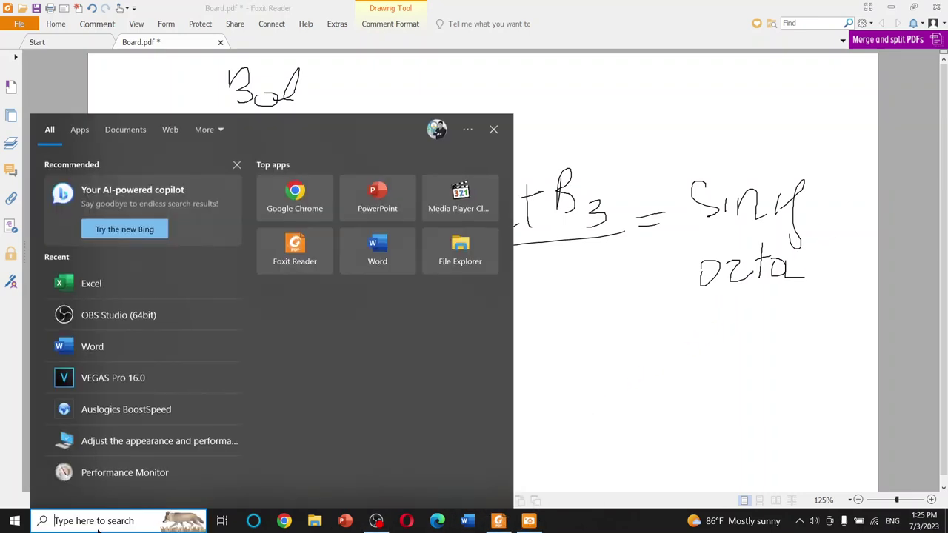
type("Ex")
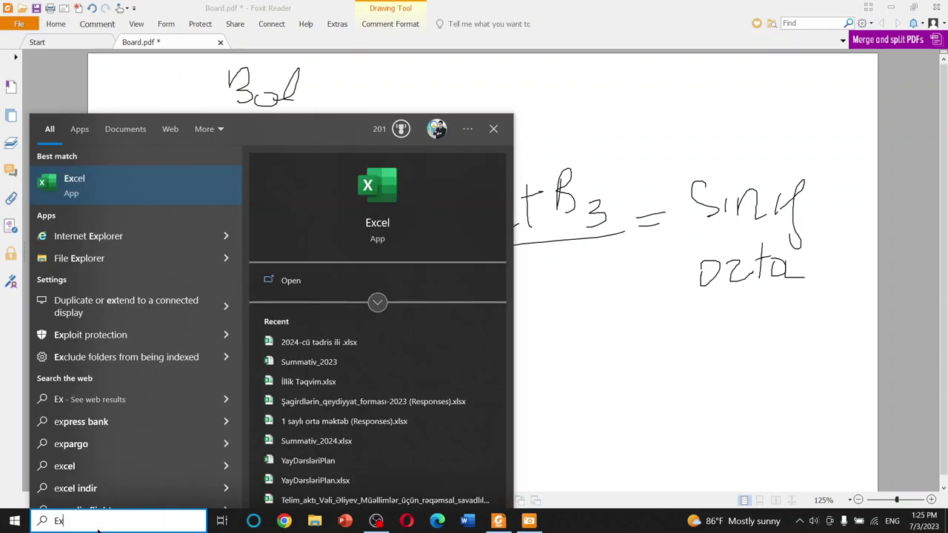
key("Return")
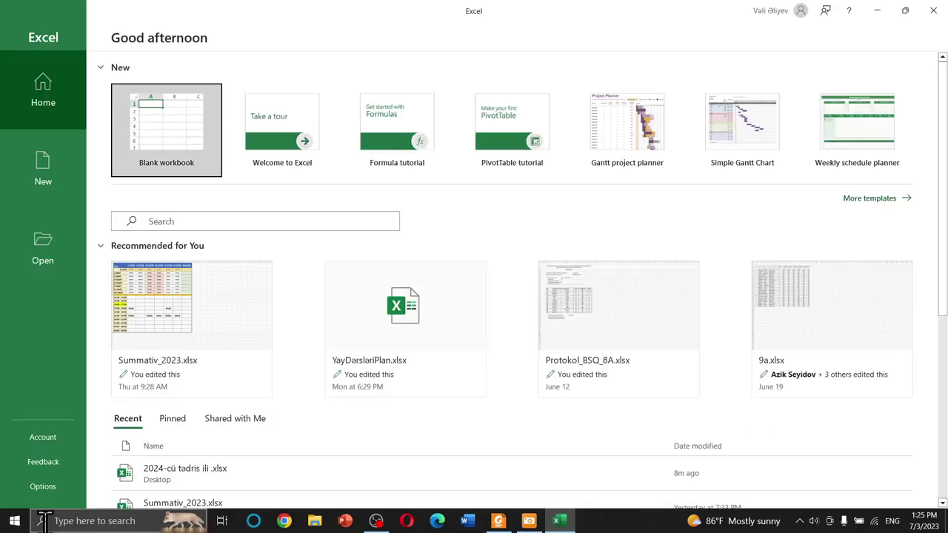
left_click(183, 472)
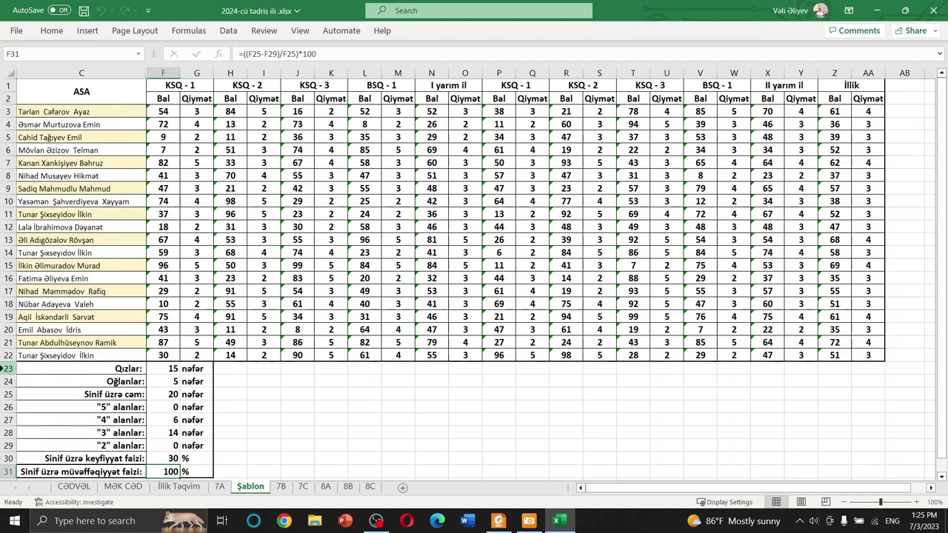
Step: Insert a blank row 23 above the Qızlar summary rows
right_click(3, 368)
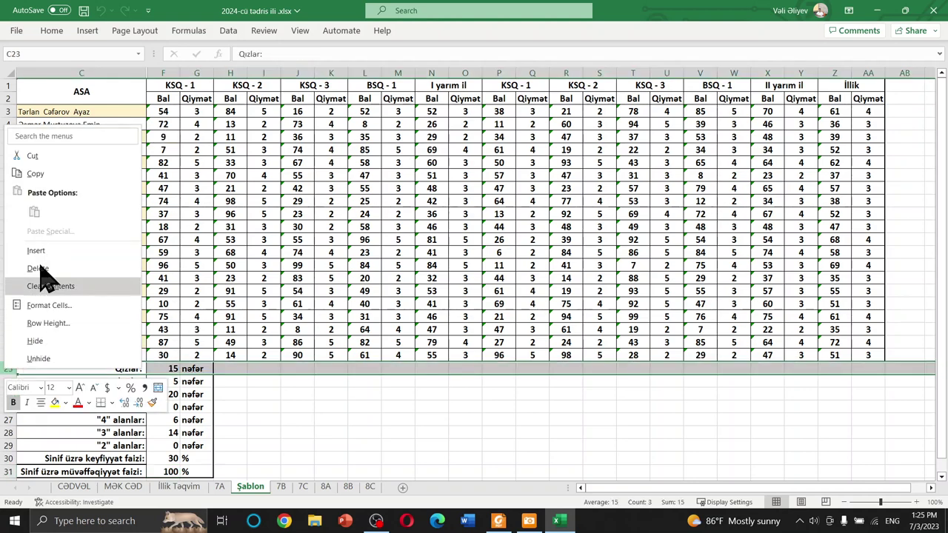
left_click(37, 252)
left_click(263, 406)
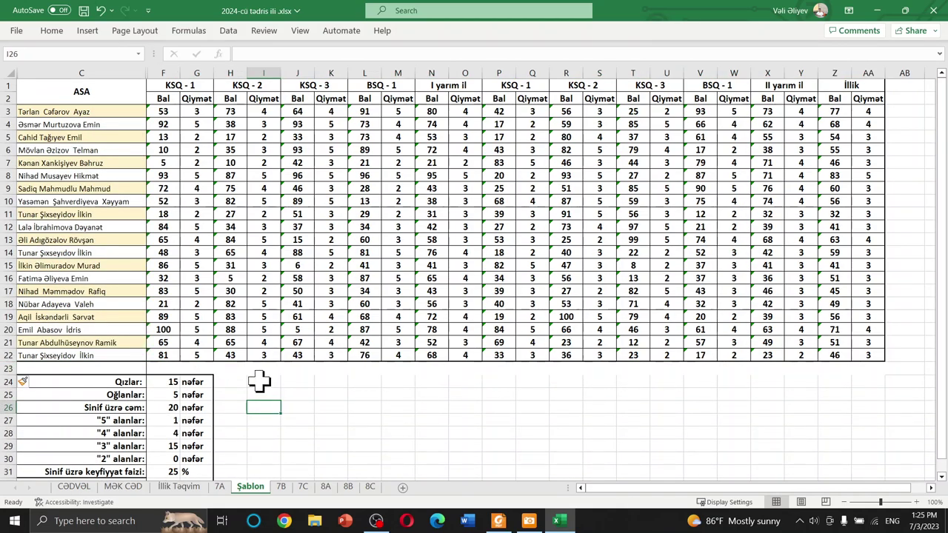
Step: Label C23 'Sinif üzrə orta bal:' using the Azerbaijani keyboard layout
left_click(109, 354)
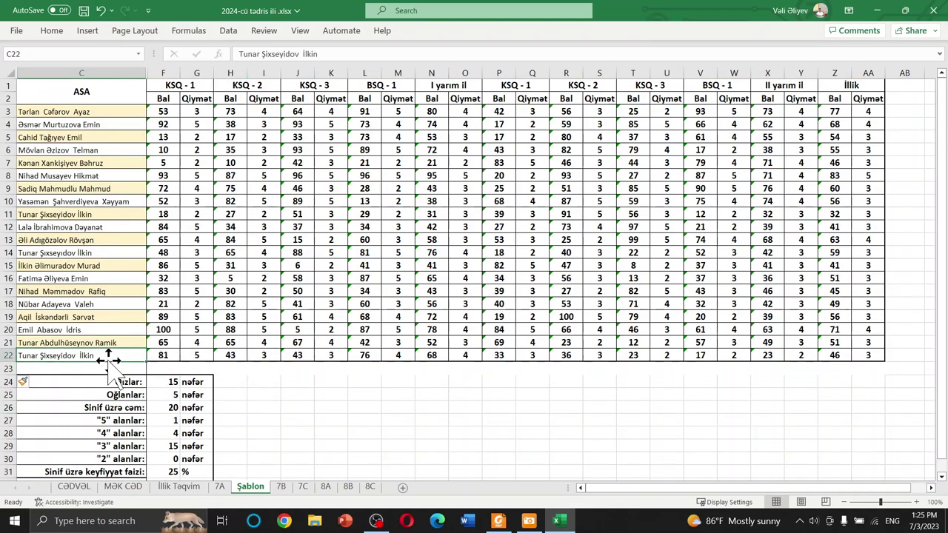
left_click_drag(104, 362, 96, 374)
scroll(95, 376, "up", 2)
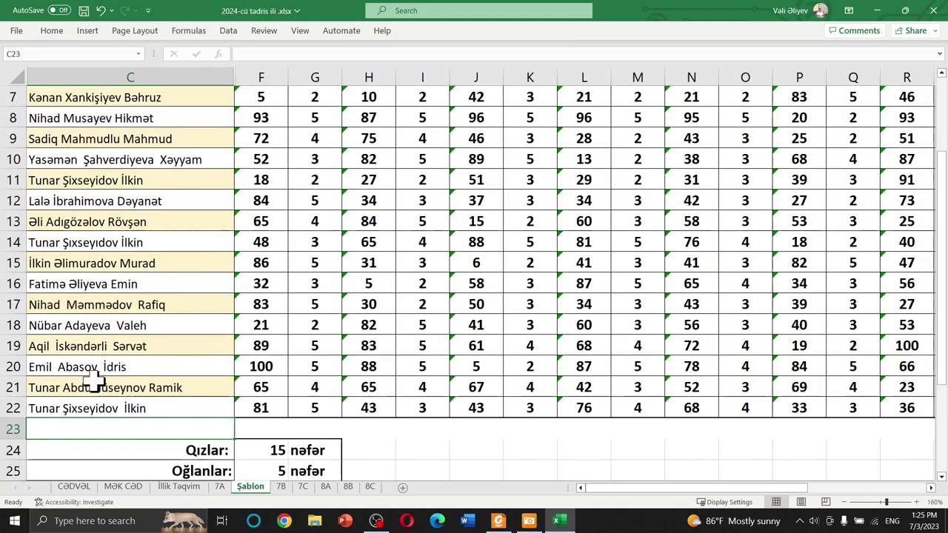
scroll(92, 382, "up", 2)
type("Sinif wzr' ort")
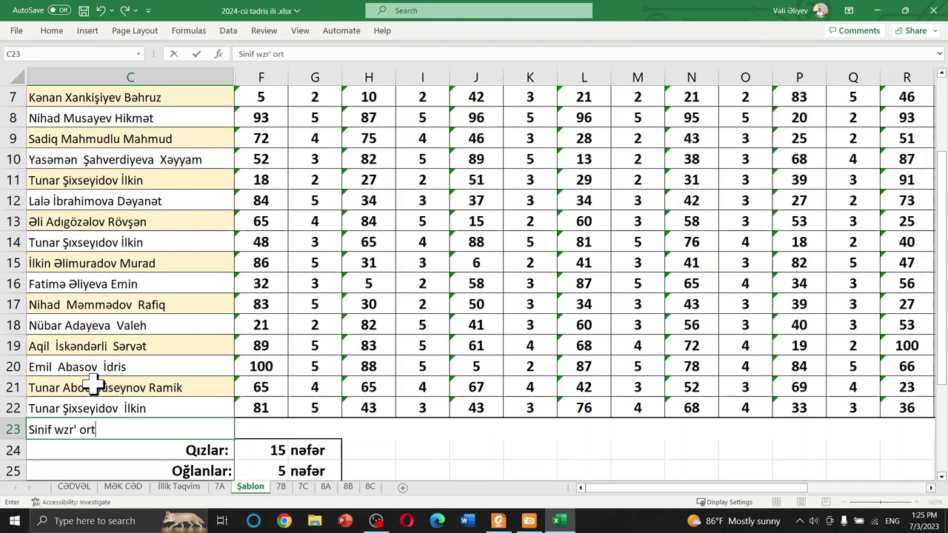
type("a bal^")
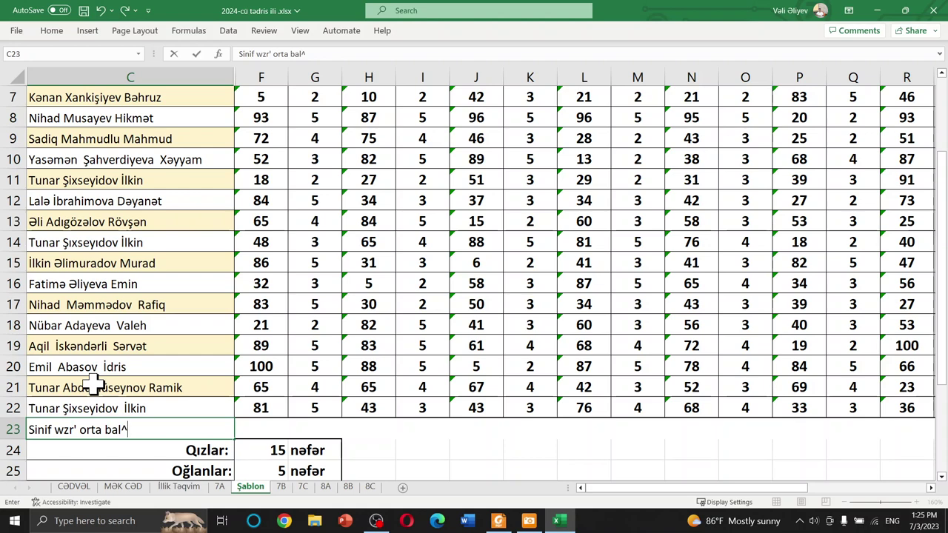
key("BackSpace")
key("BackSpace")
key("BackSpace")
key("BackSpace")
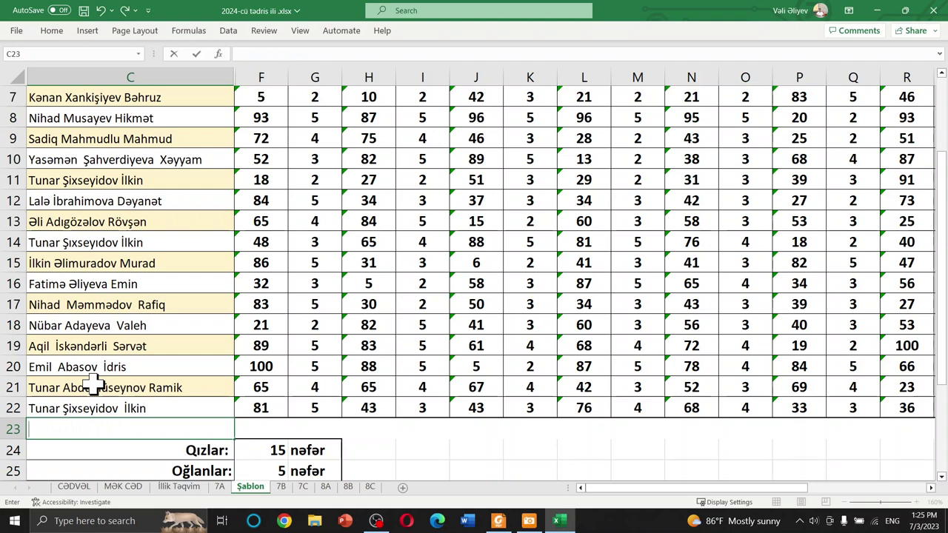
key("super+space")
key("super+space")
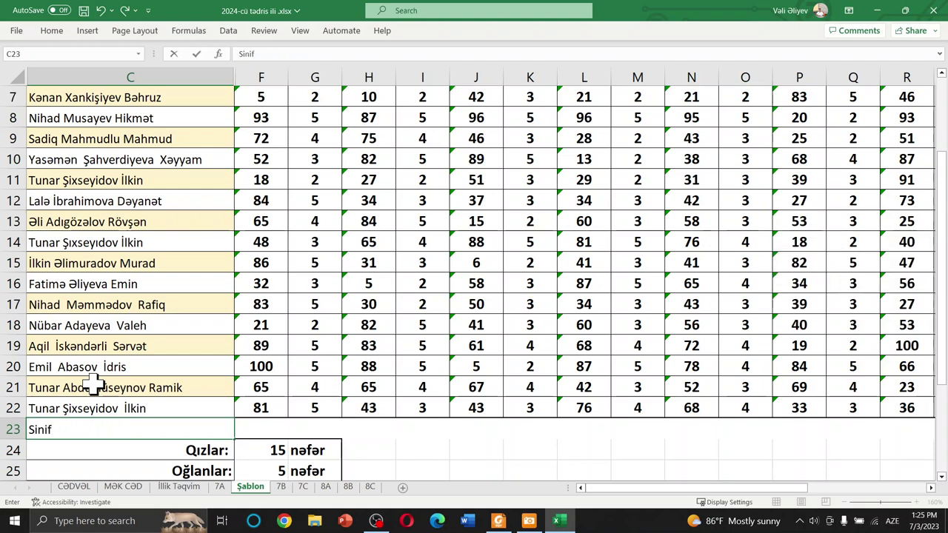
type(" üzrə or")
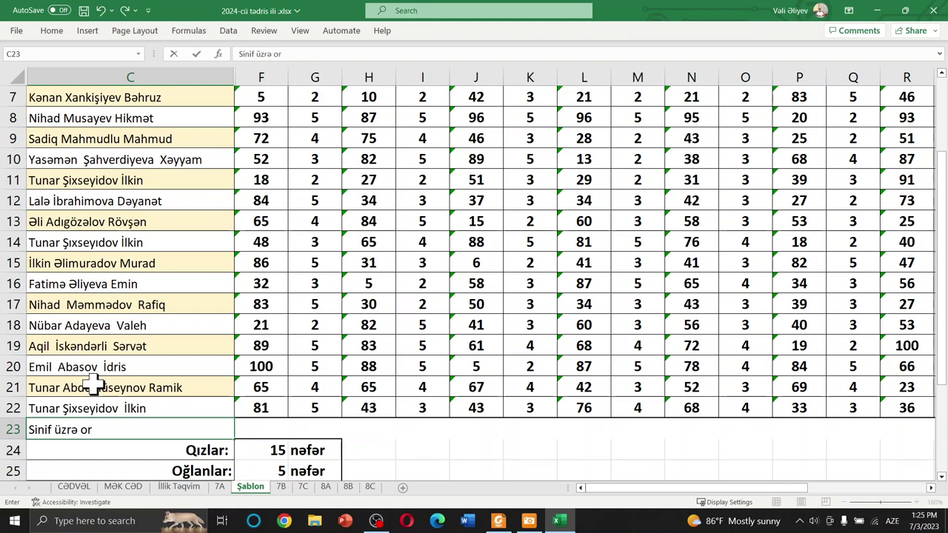
type("ta bal:")
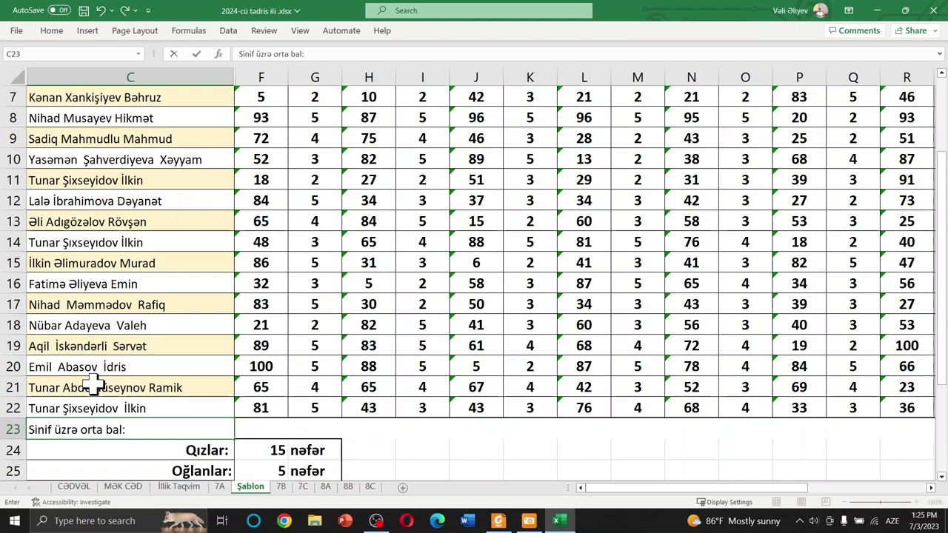
left_click(256, 432)
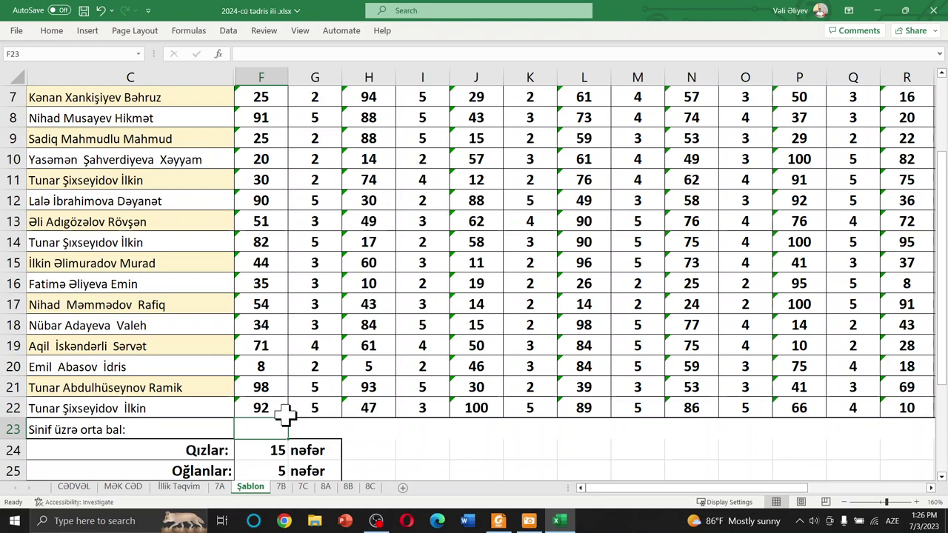
scroll(286, 417, "up", 2)
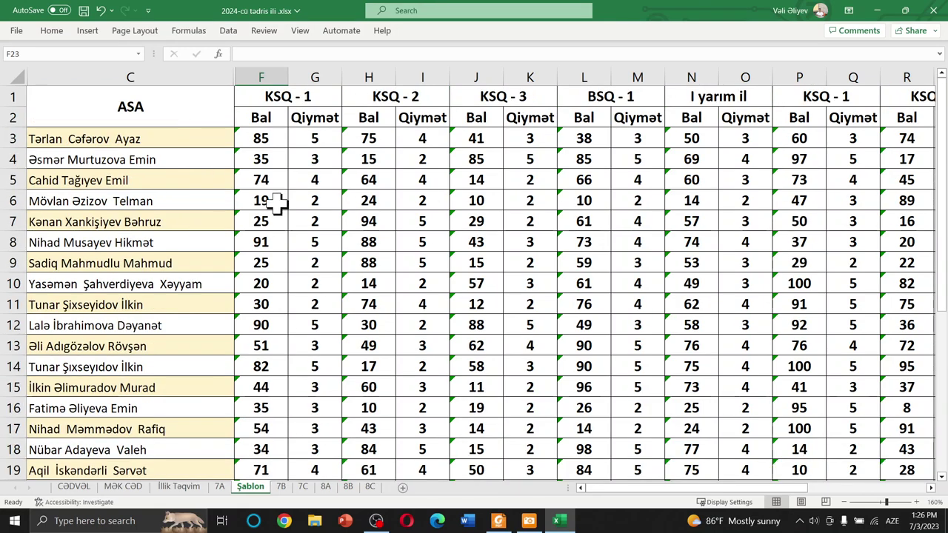
scroll(266, 433, "down", 3)
scroll(268, 419, "up", 1)
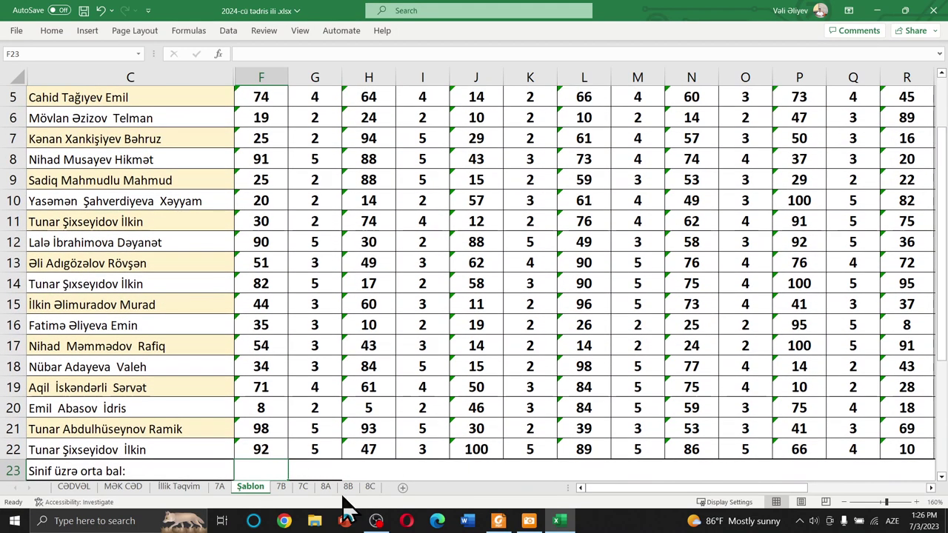
left_click(498, 523)
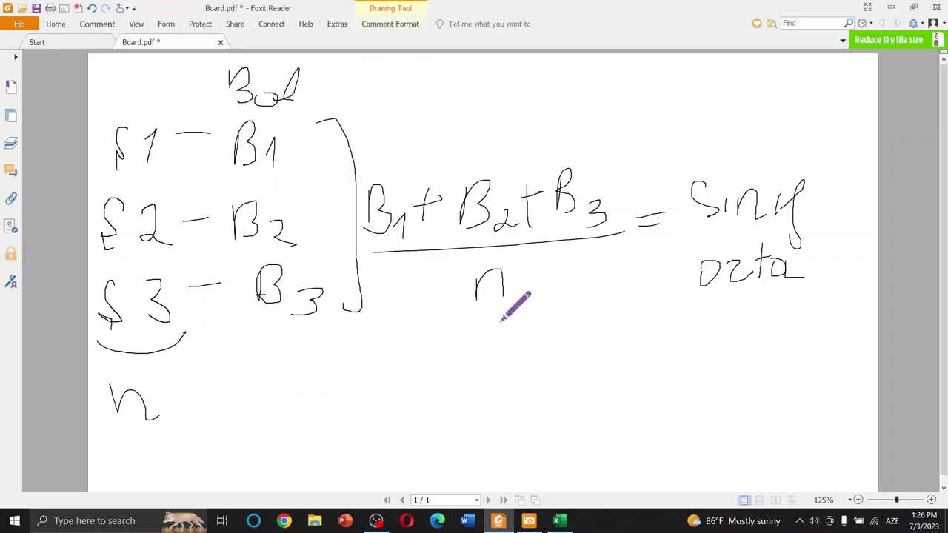
left_click(892, 7)
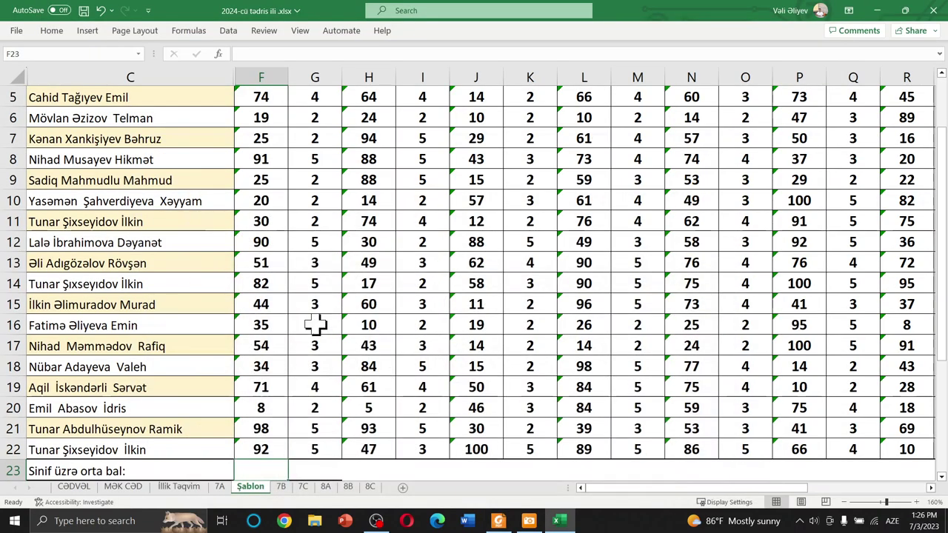
scroll(300, 344, "down", 1)
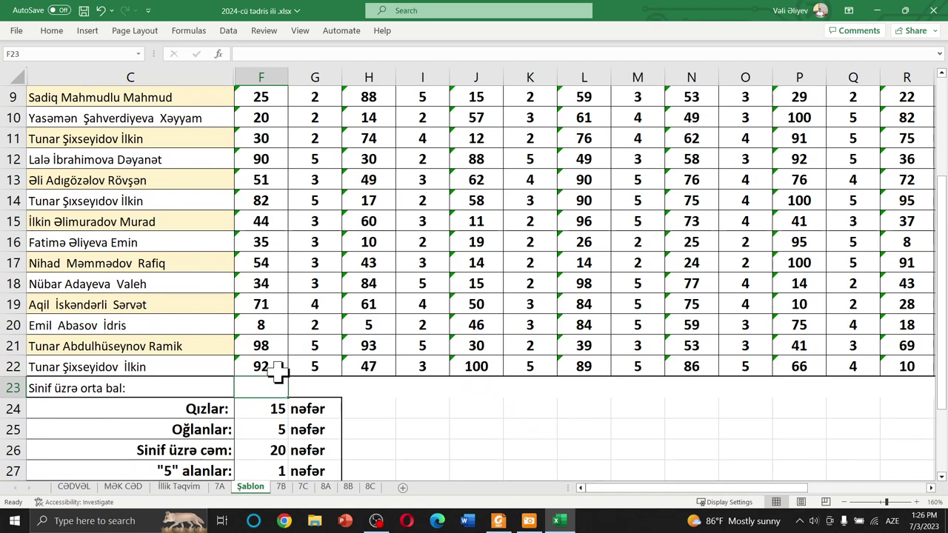
scroll(279, 365, "down", 1, "ctrl")
scroll(274, 359, "up", 1)
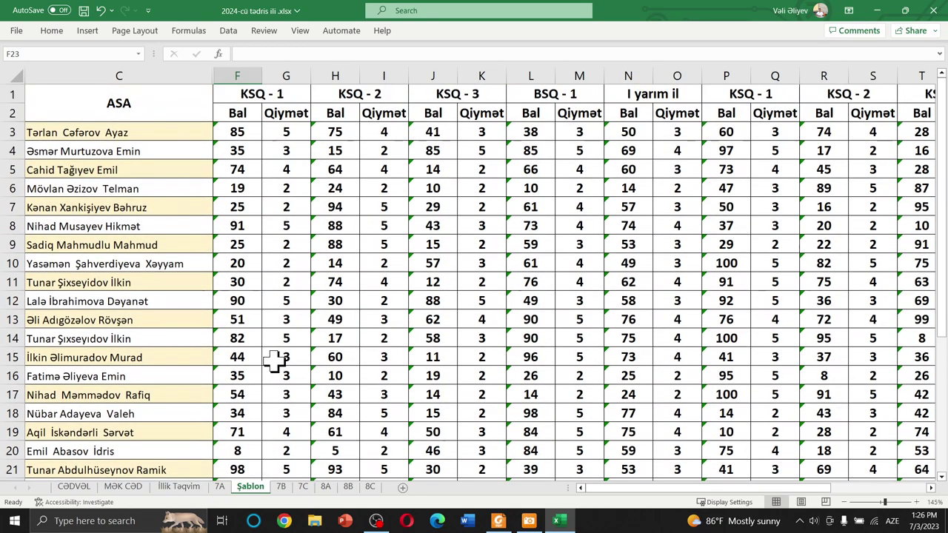
scroll(274, 358, "down", 2)
scroll(243, 416, "up", 1)
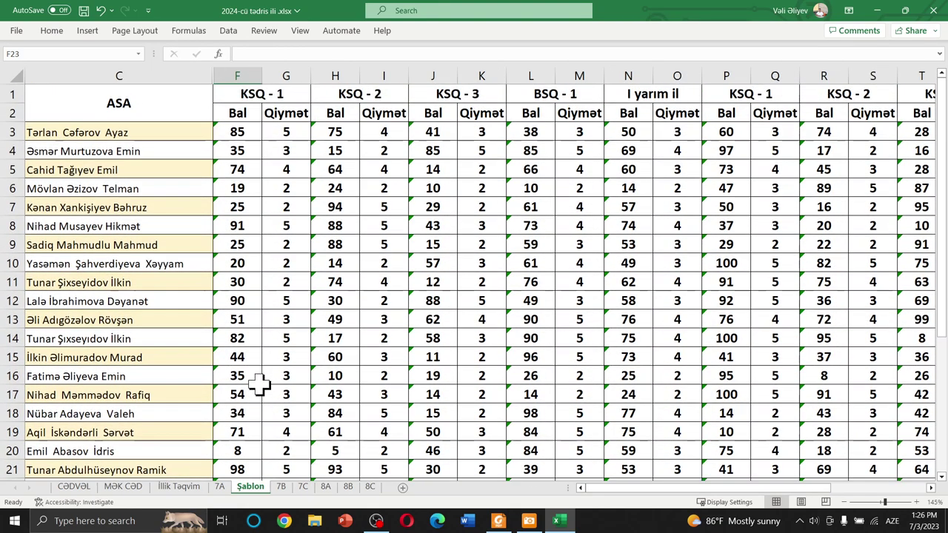
scroll(243, 417, "down", 1)
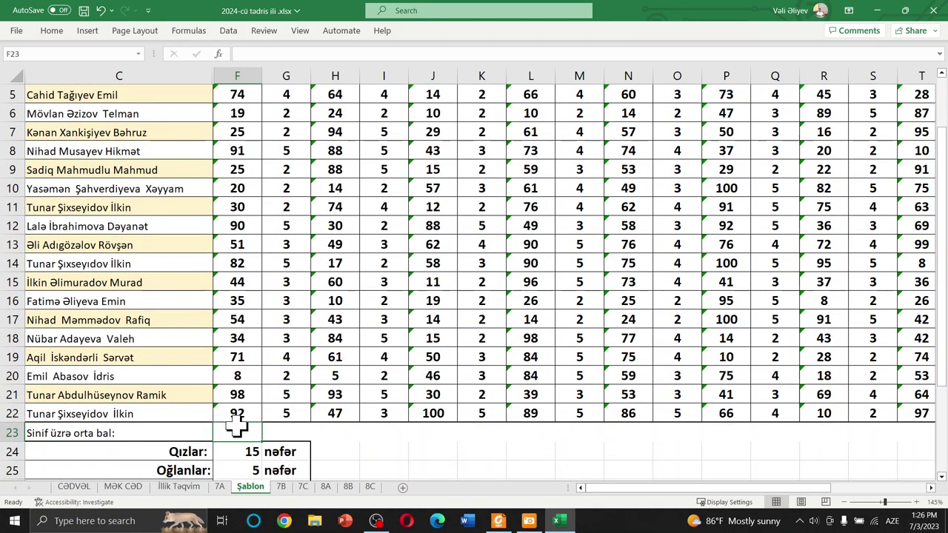
Step: Enter =SUM(F3:F22)/F26 in F23, giving a class average of about 57
type("=")
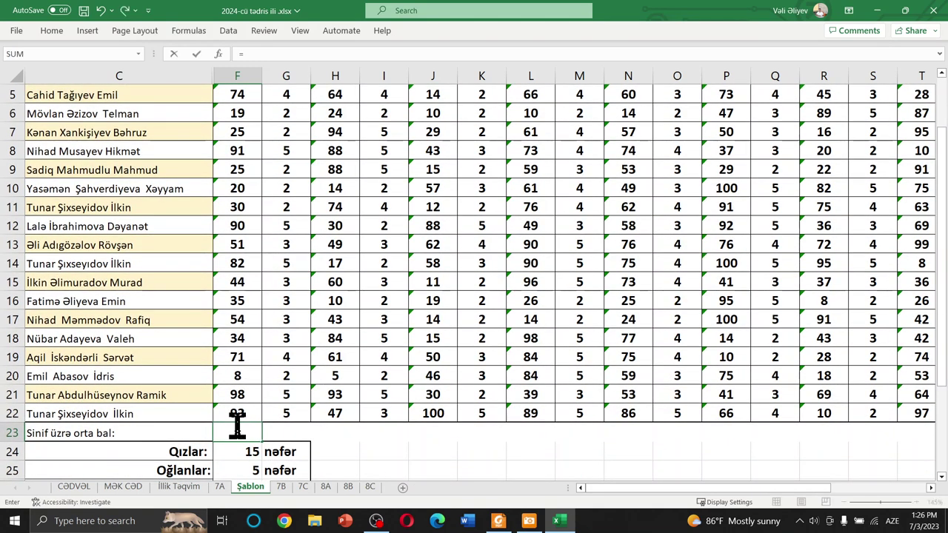
type("SU")
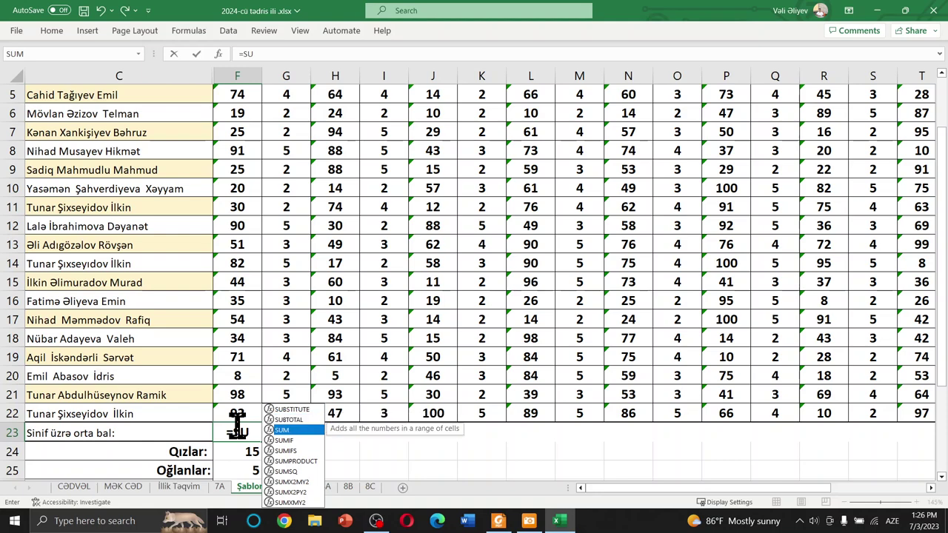
key("Tab")
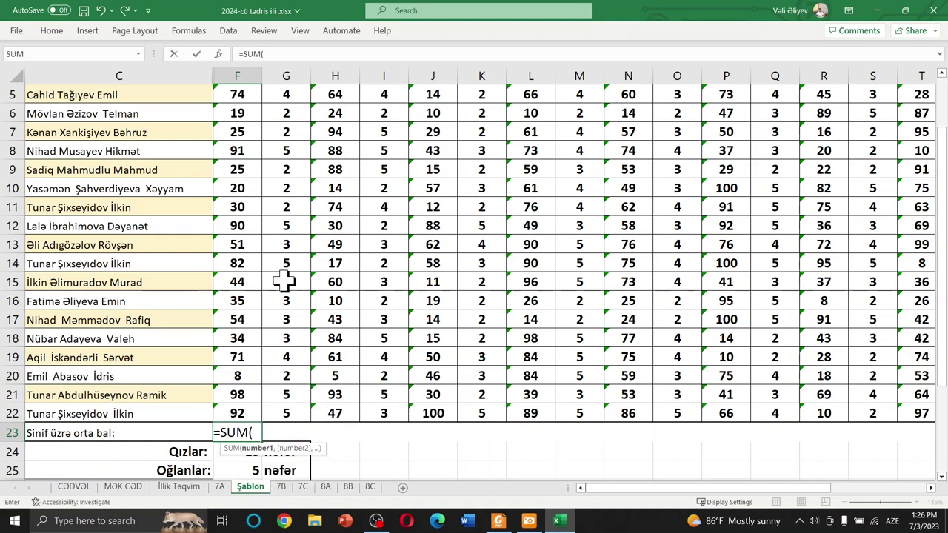
scroll(240, 108, "up", 2)
left_click_drag(245, 134, 212, 457)
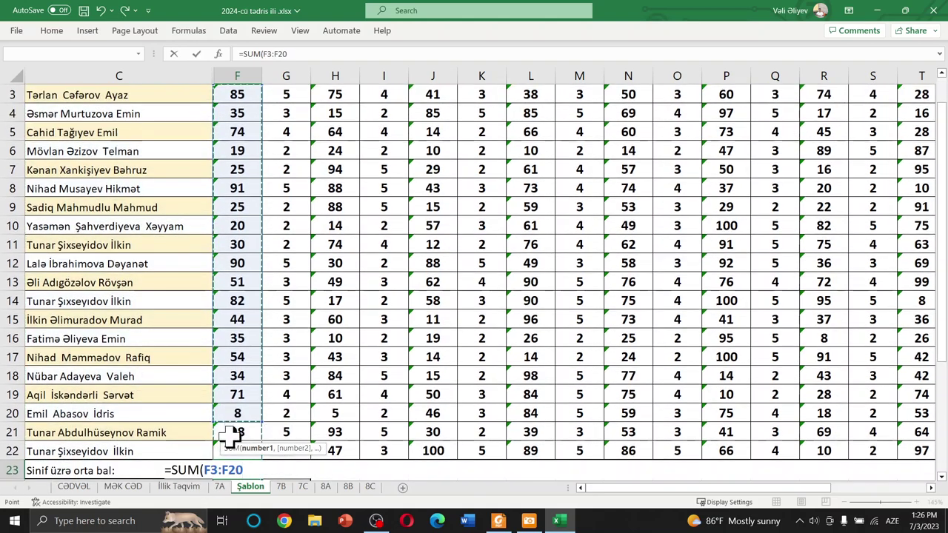
left_click_drag(213, 457, 237, 452)
scroll(404, 394, "down", 1)
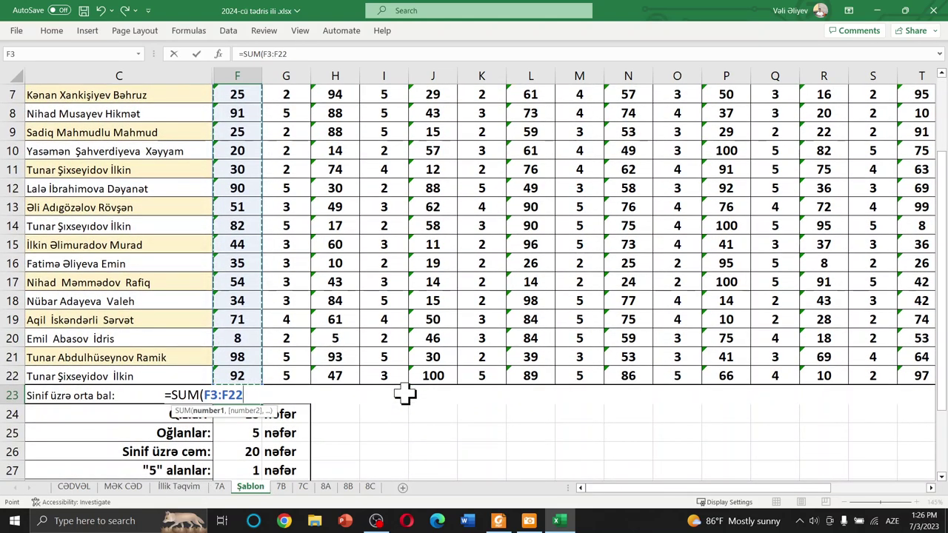
type(")")
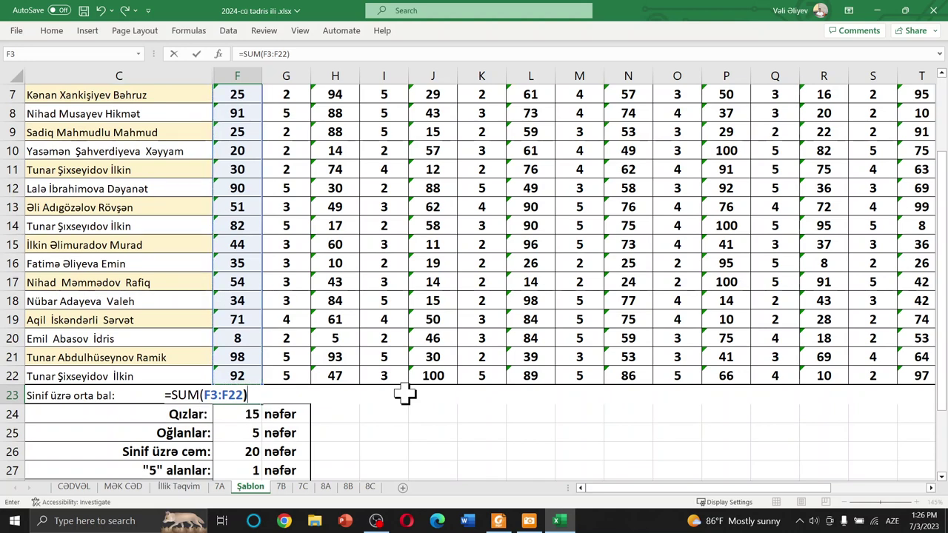
type("/")
scroll(407, 396, "down", 1)
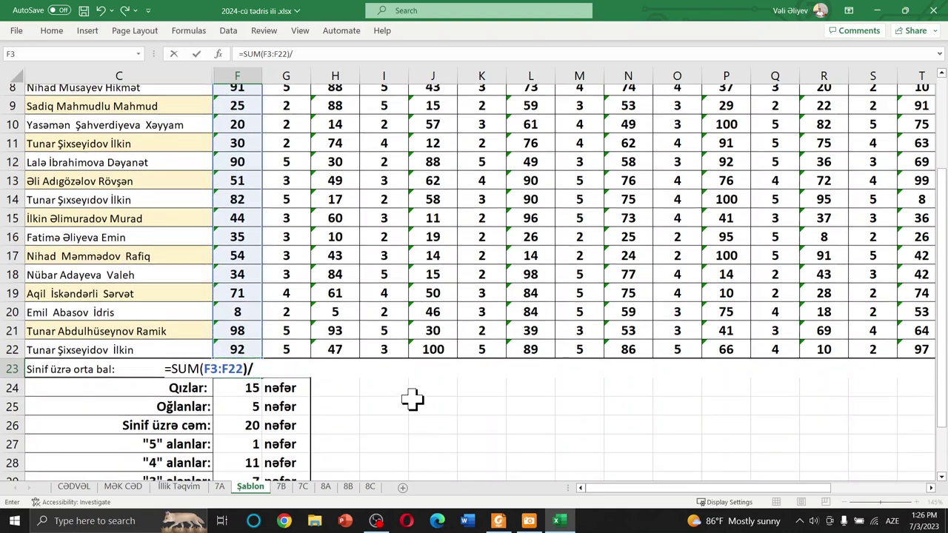
scroll(412, 398, "down", 2)
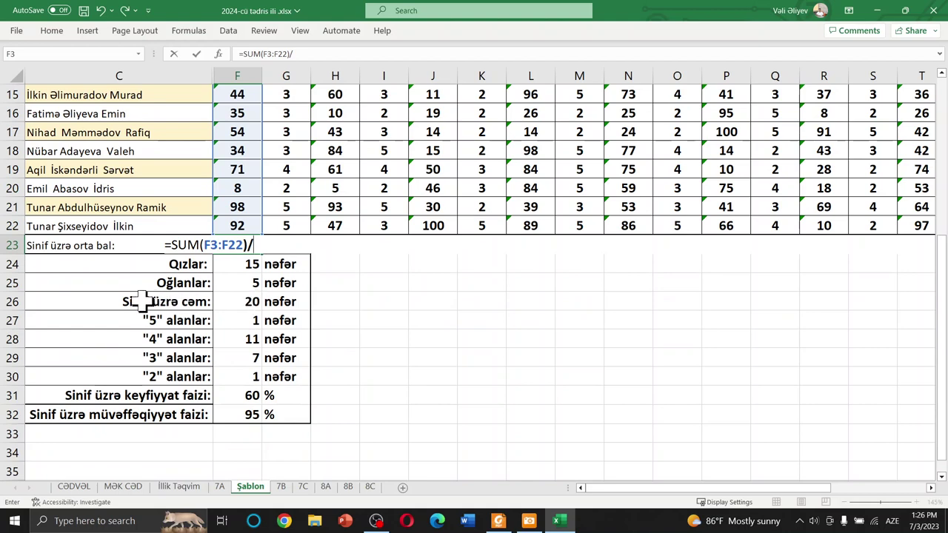
left_click(231, 304)
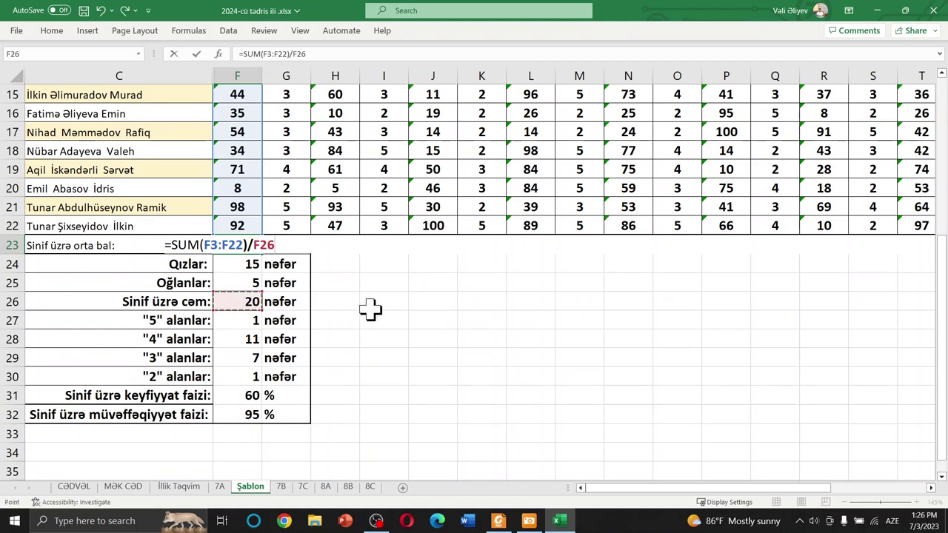
key("Return")
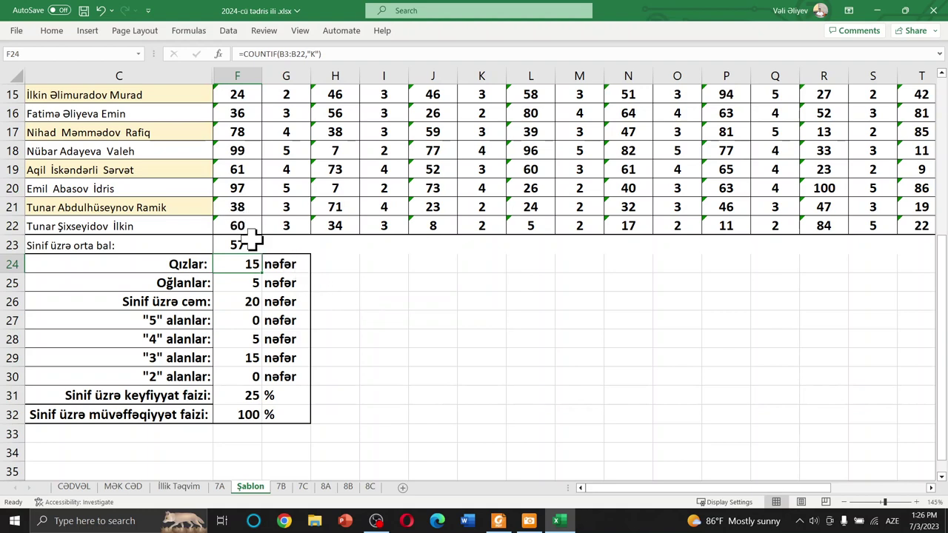
Step: Enter =AVERAGE(H3:H22) in H23, showing 49.95 for the second Bal column
left_click(338, 243)
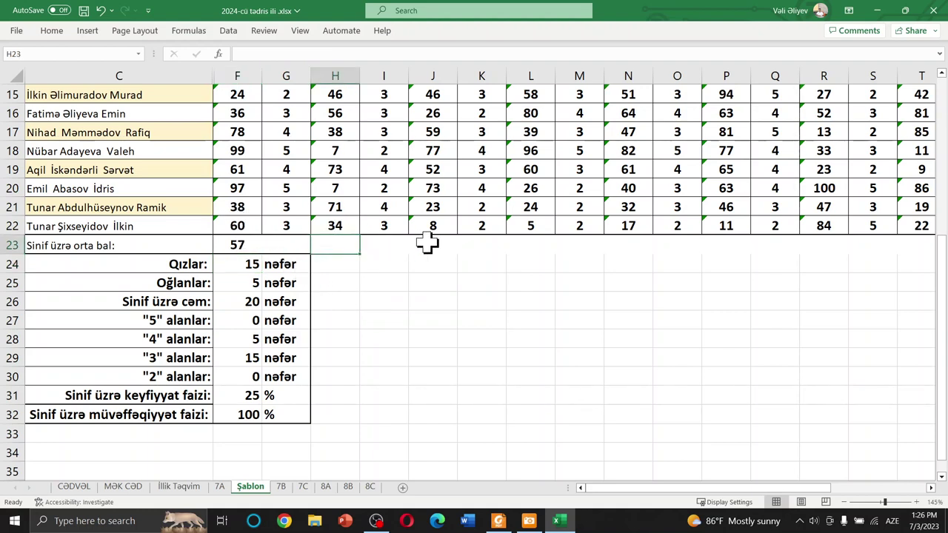
type("=A")
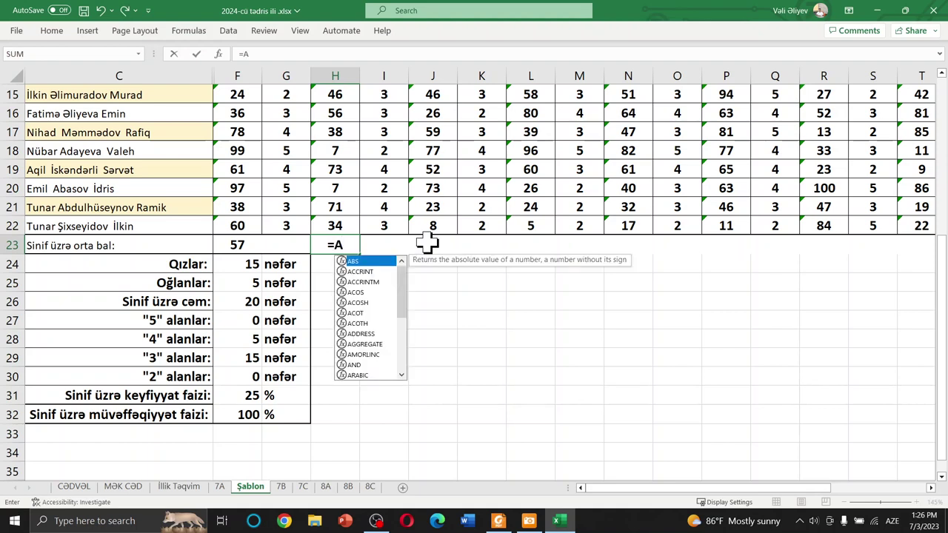
type("V")
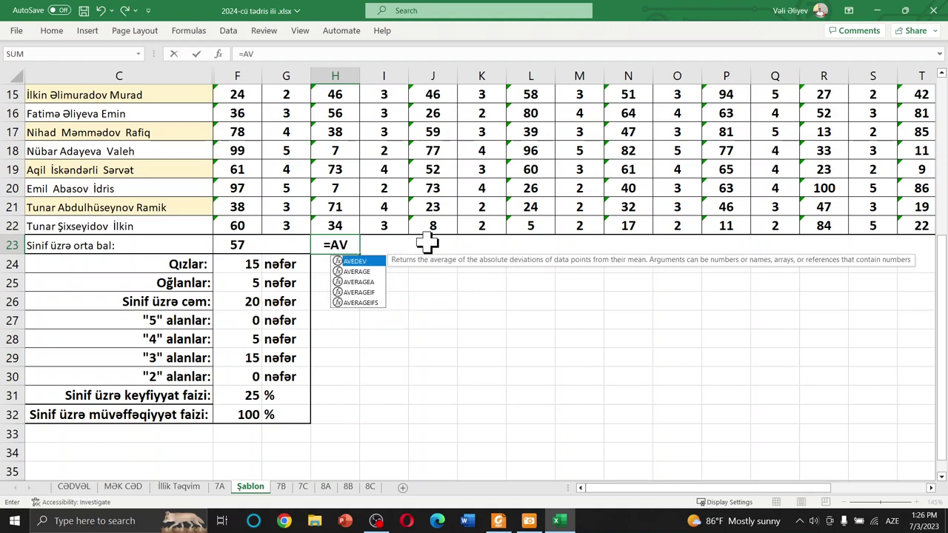
key("Down")
key("Tab")
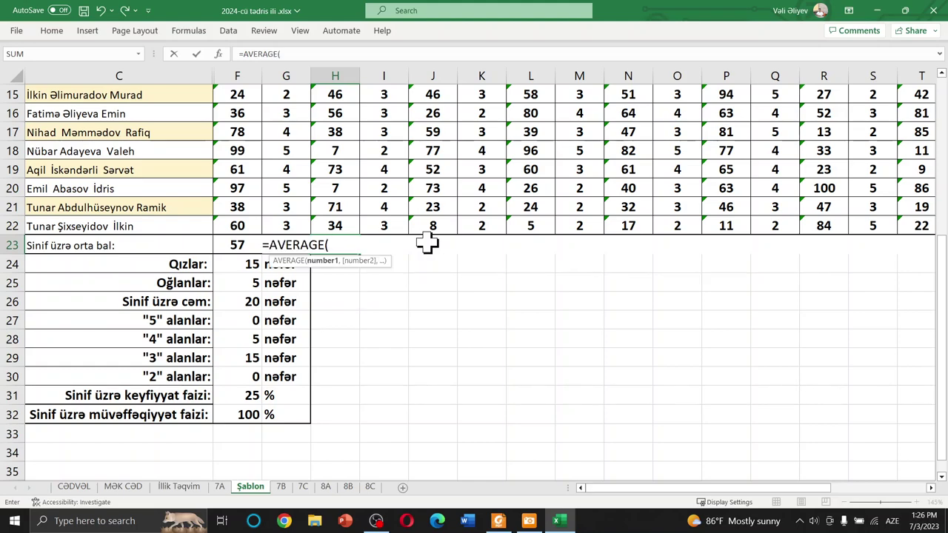
scroll(427, 239, "up", 2)
scroll(387, 222, "up", 3)
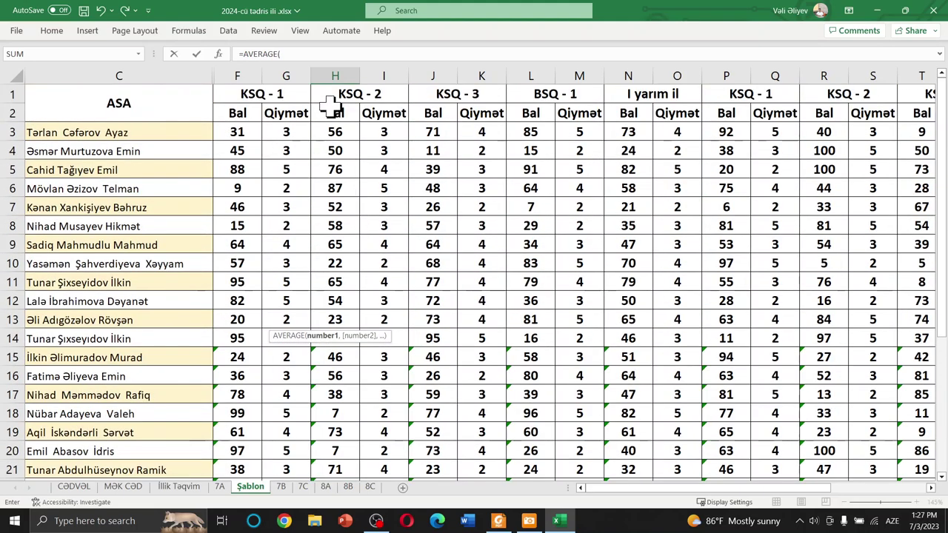
left_click_drag(343, 126, 326, 515)
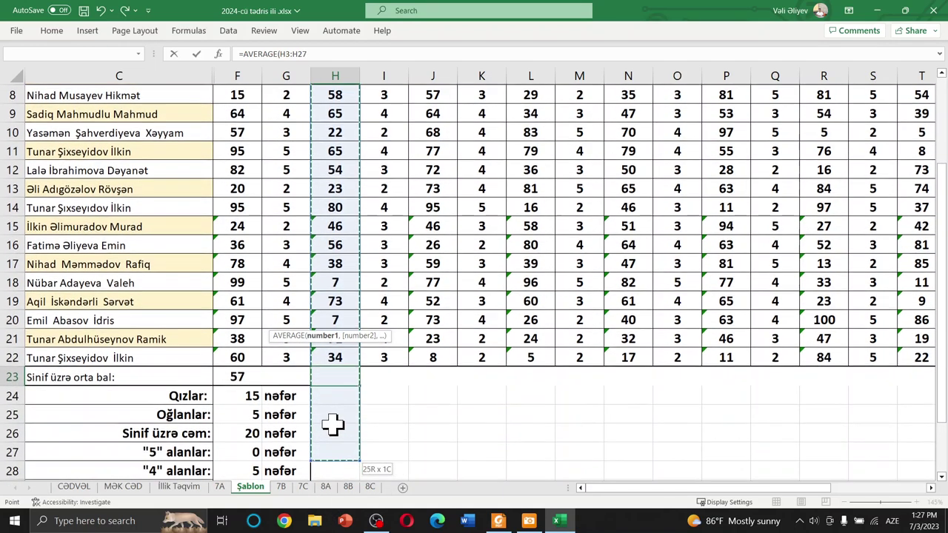
left_click_drag(326, 515, 335, 361)
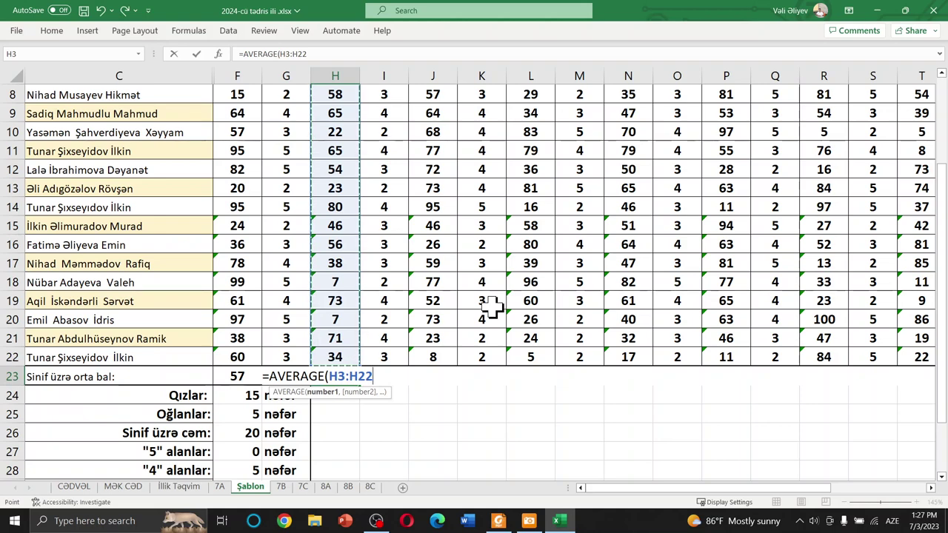
type(")")
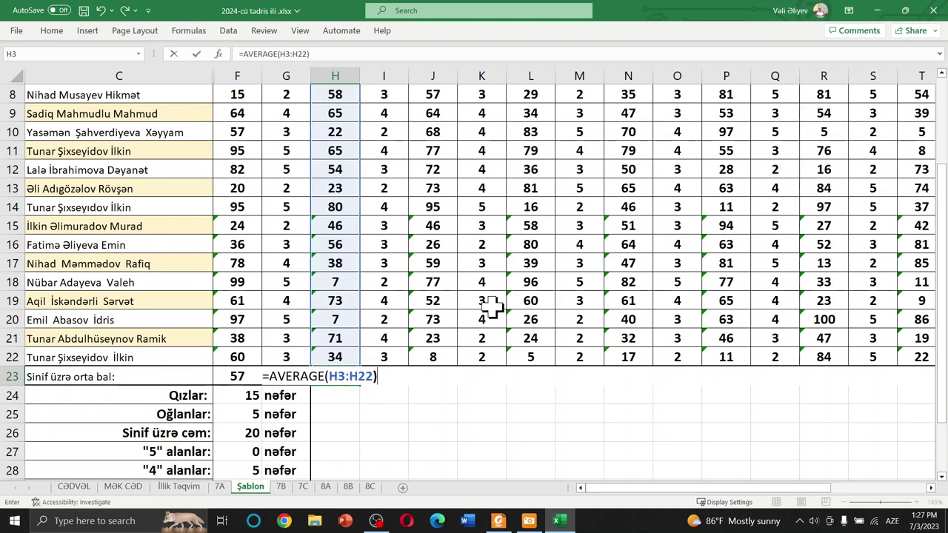
key("Return")
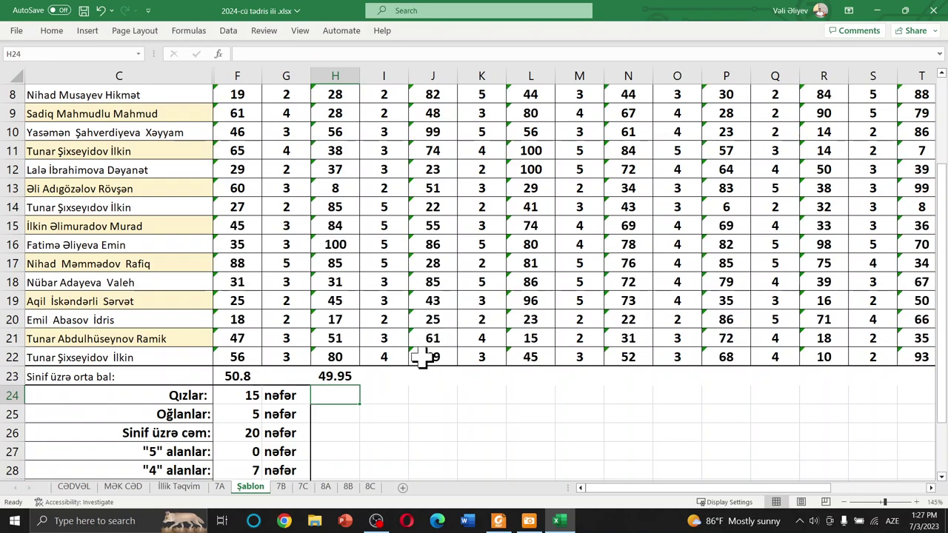
scroll(473, 280, "up", 3)
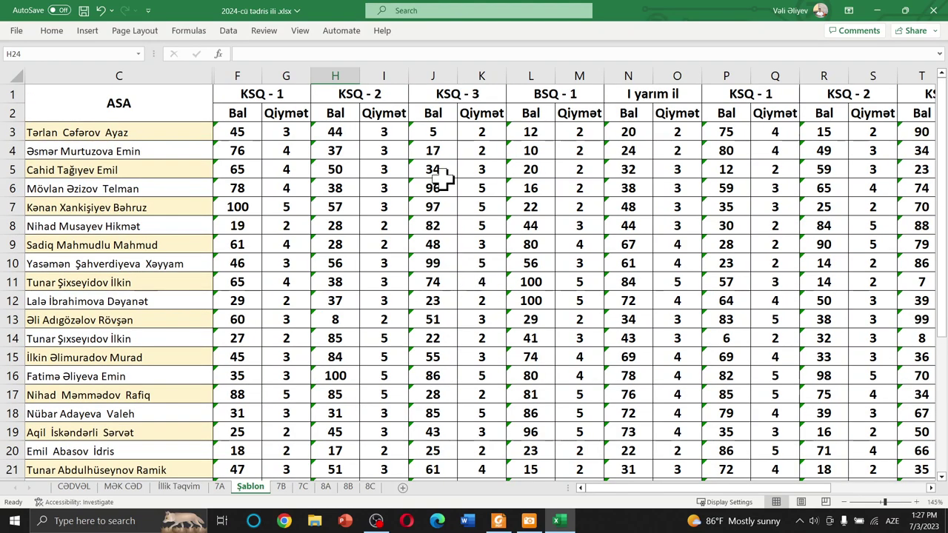
scroll(428, 186, "down", 2)
scroll(420, 314, "down", 3)
left_click(339, 285)
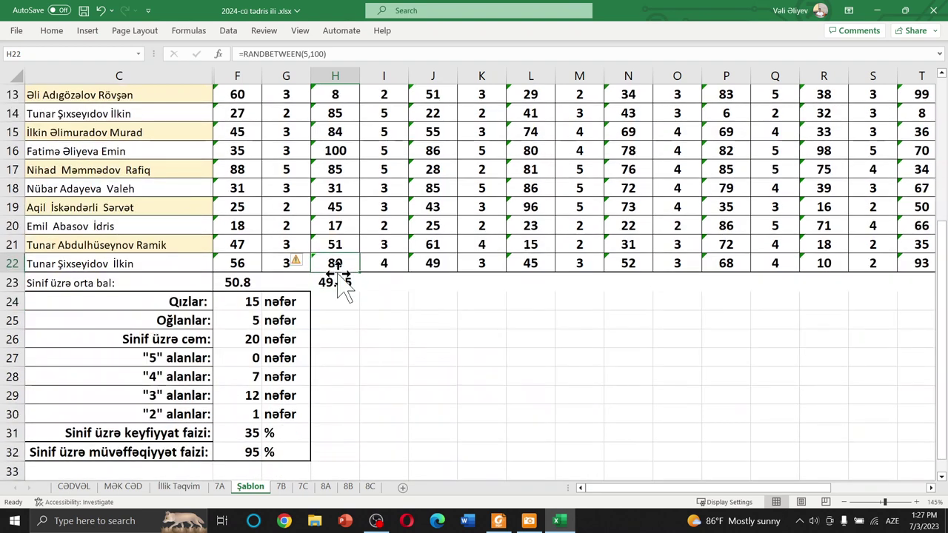
left_click_drag(360, 294, 602, 308)
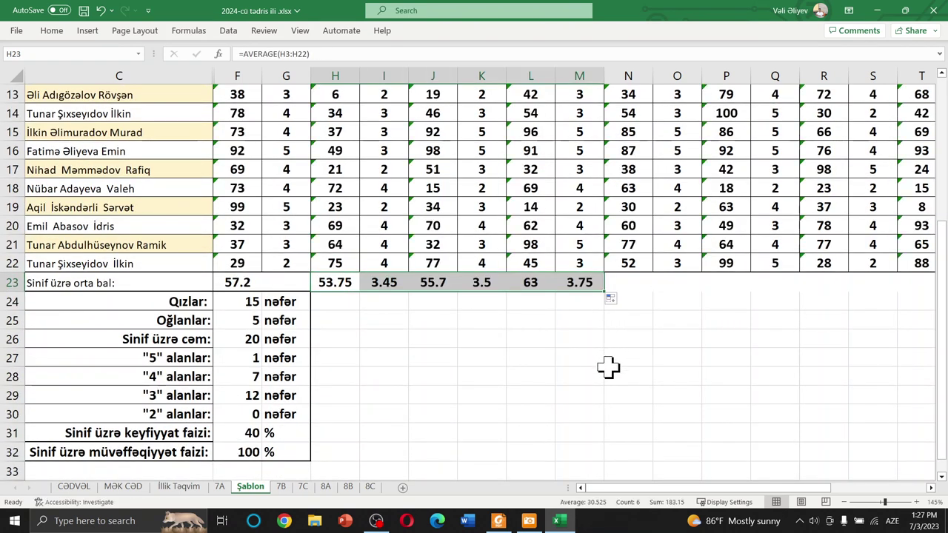
left_click(443, 284)
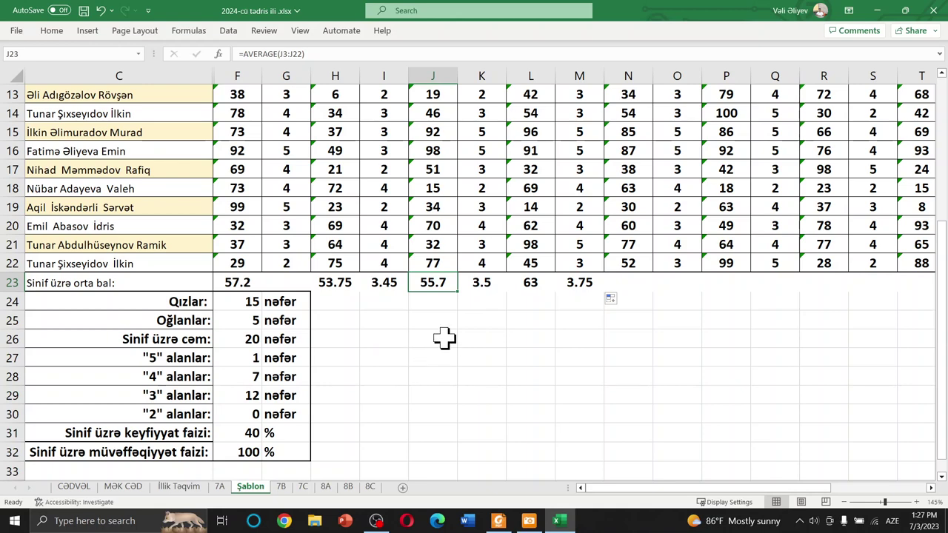
key("ctrl+z")
left_click(252, 281)
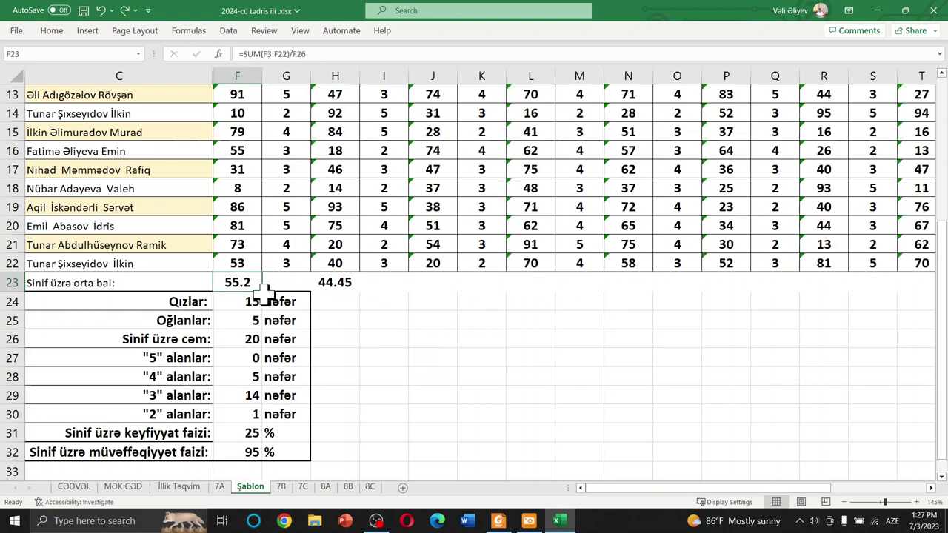
Step: Fill the F23 formula across to N23, then inspect the G23, F23 and F26 formulas
left_click_drag(266, 294, 660, 302)
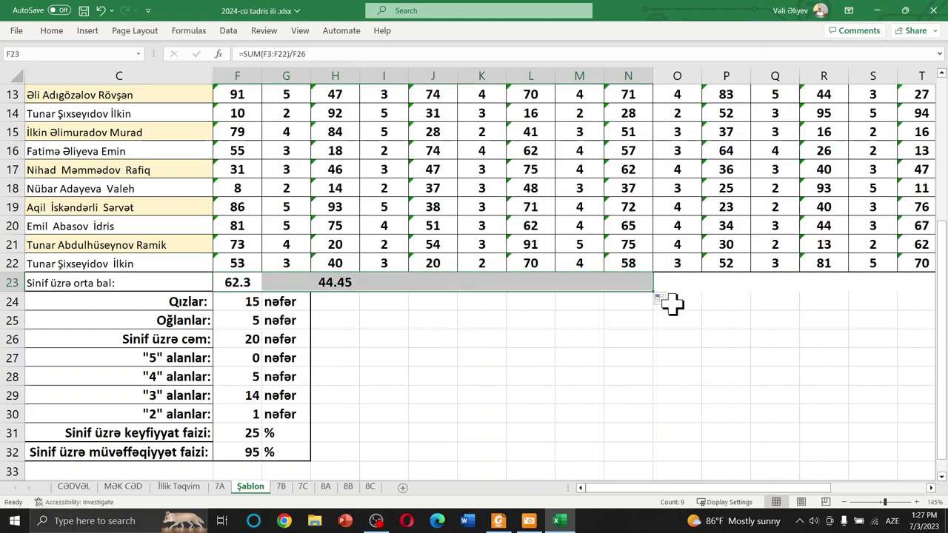
left_click(530, 357)
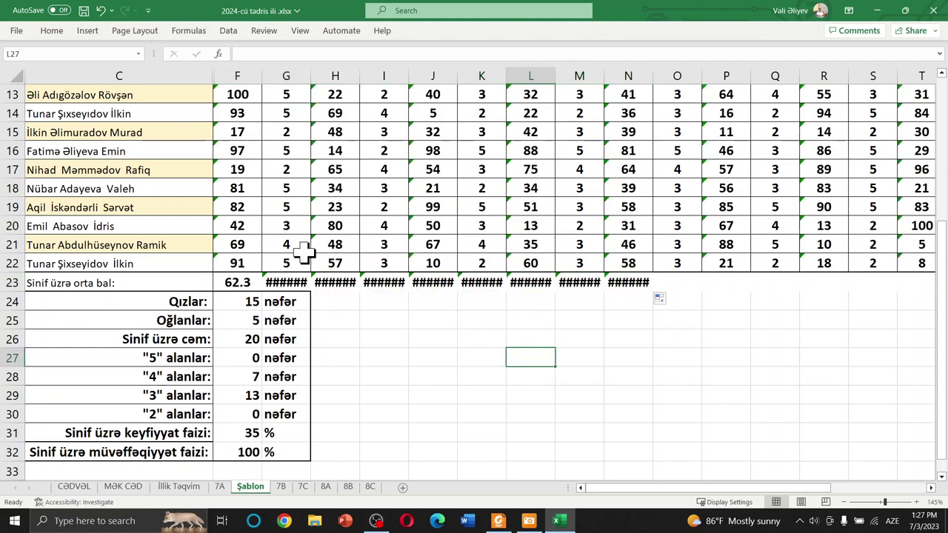
left_click(294, 282)
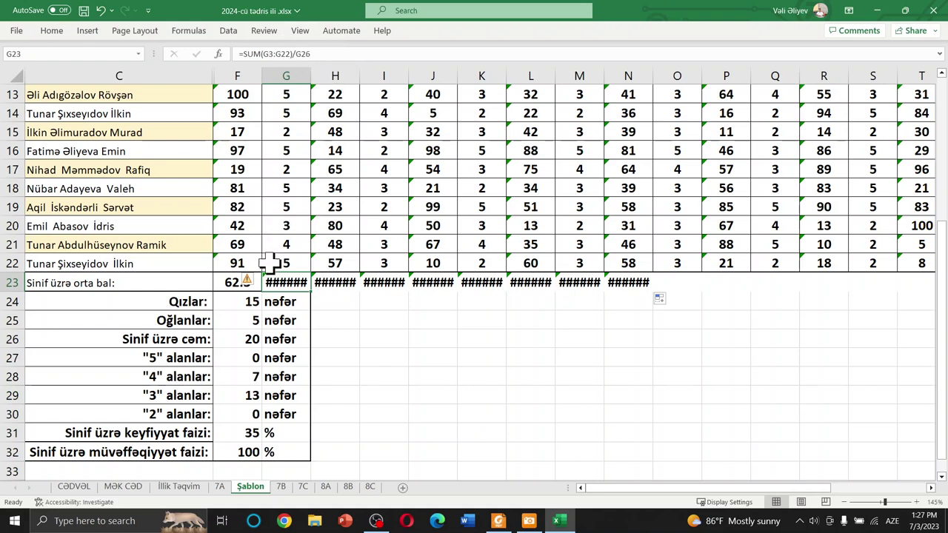
left_click(228, 286)
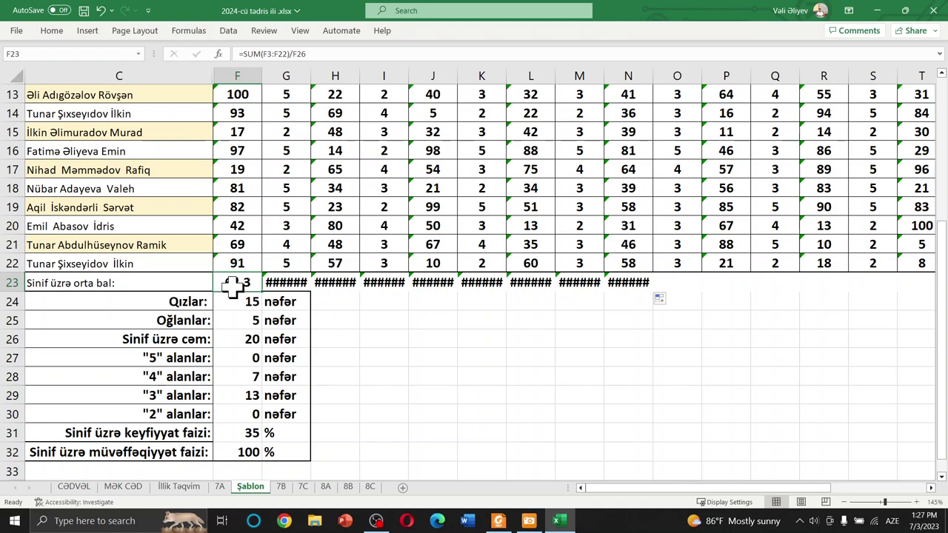
left_click(277, 282)
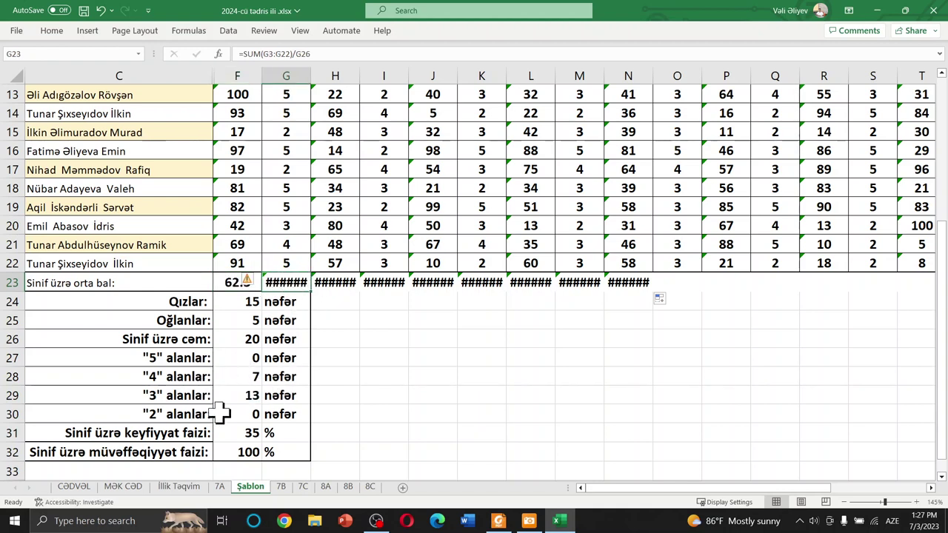
left_click(238, 339)
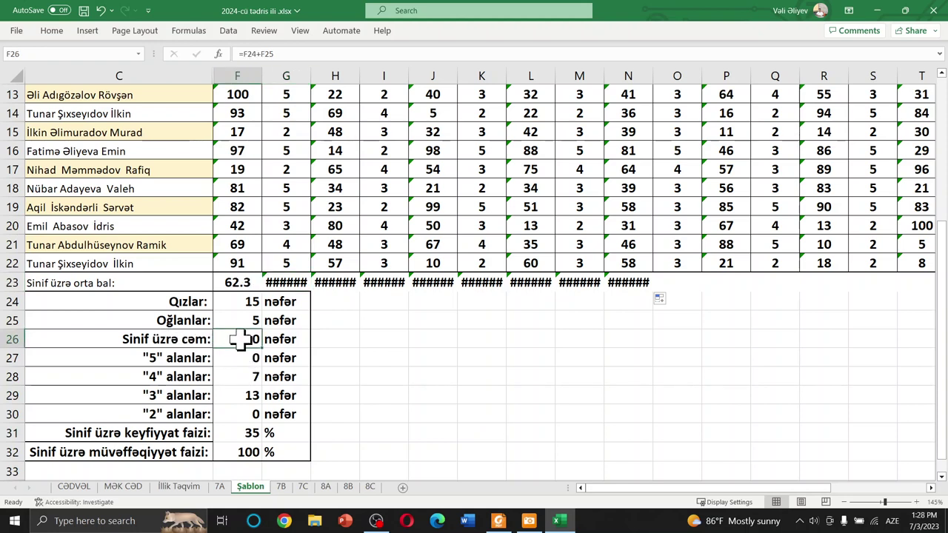
left_click(341, 320)
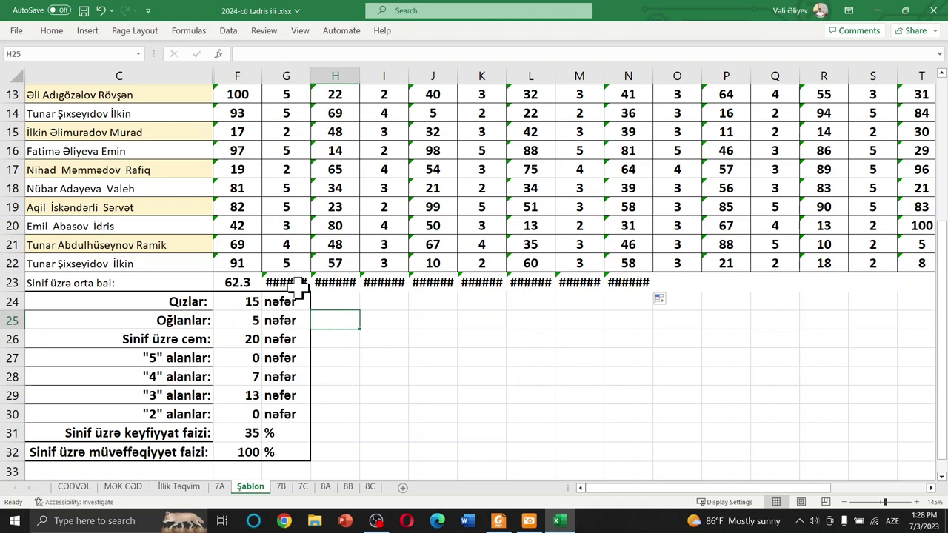
left_click(296, 285)
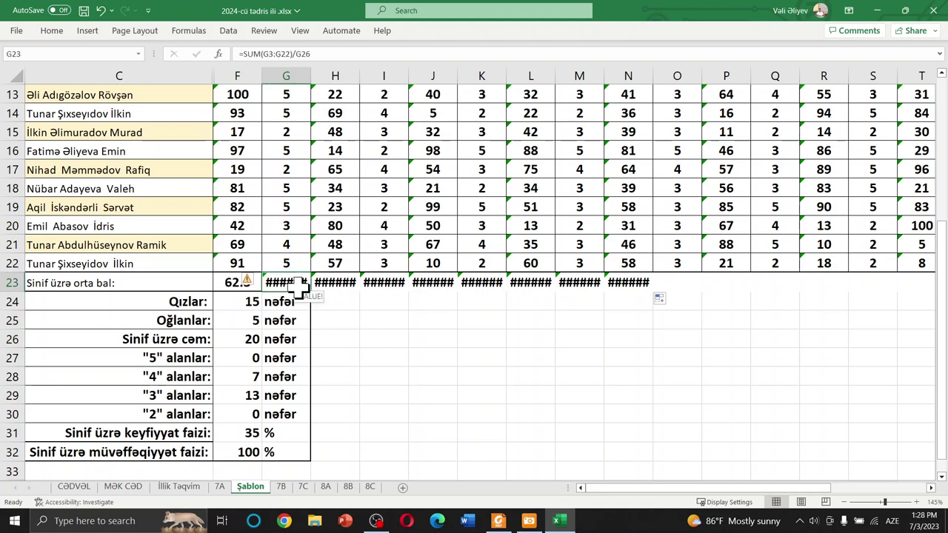
left_click(312, 52)
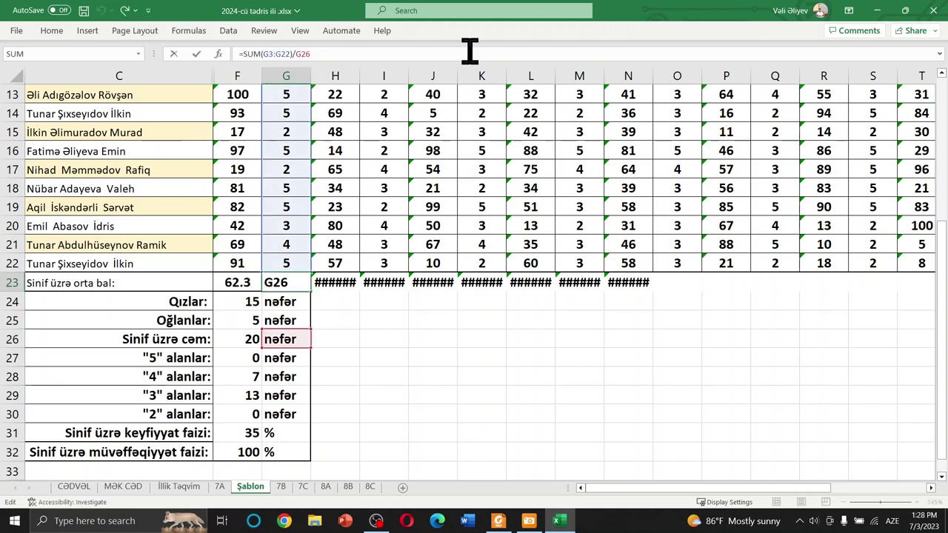
left_click(393, 320)
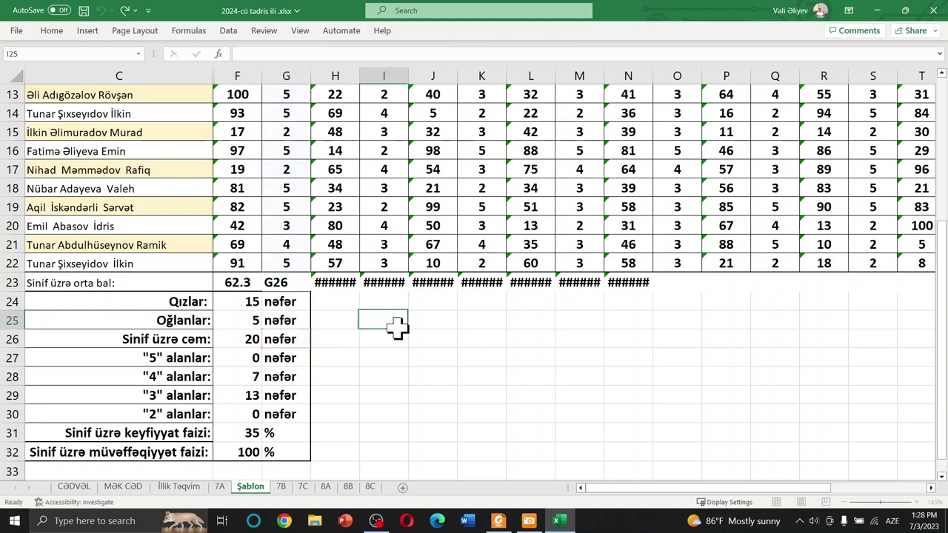
Step: Change H23's divisor from H26 to F26, making it =SUM(H3:H22)/F26
left_click(347, 284)
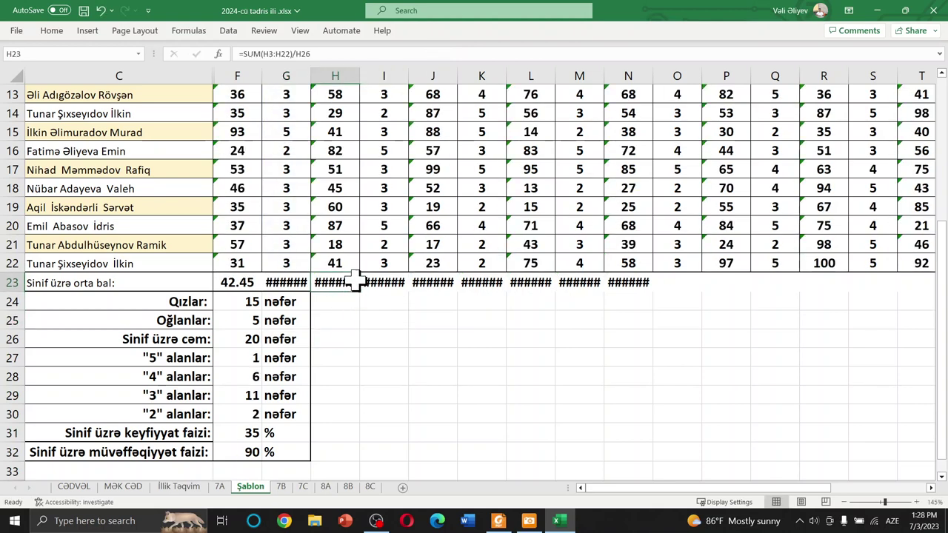
left_click(305, 52)
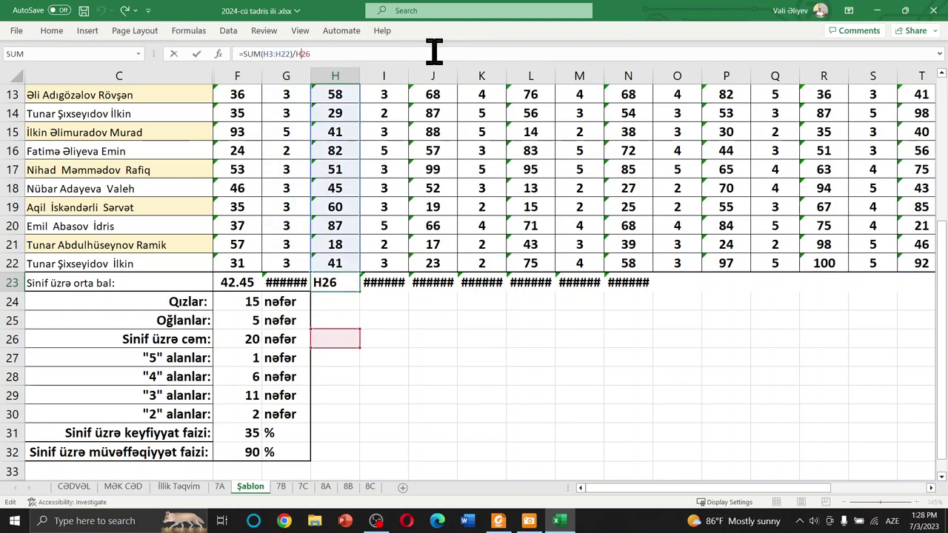
key("BackSpace")
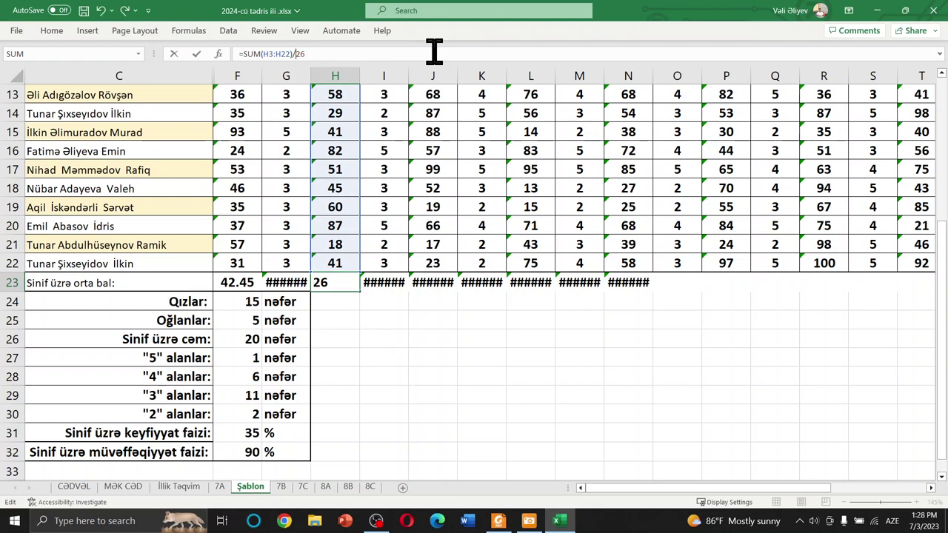
type("F")
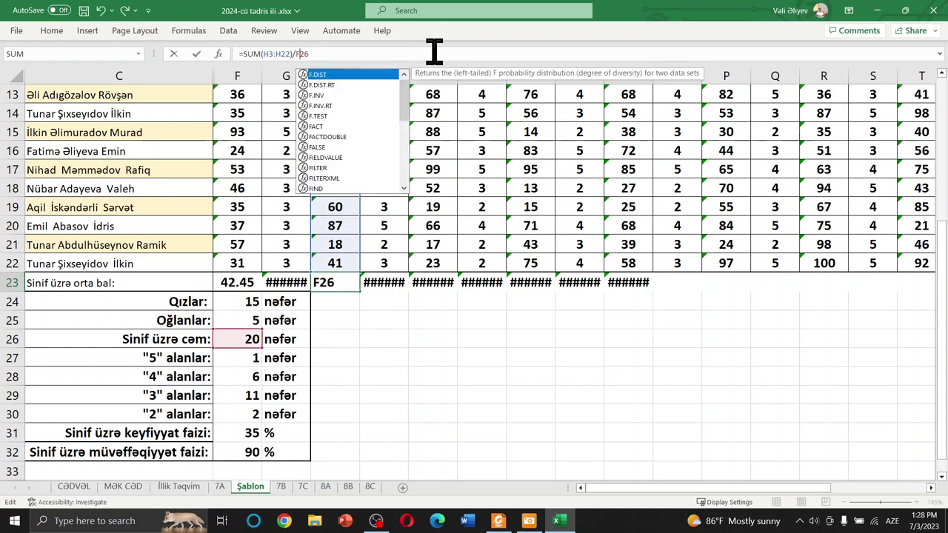
key("Right")
key("Right")
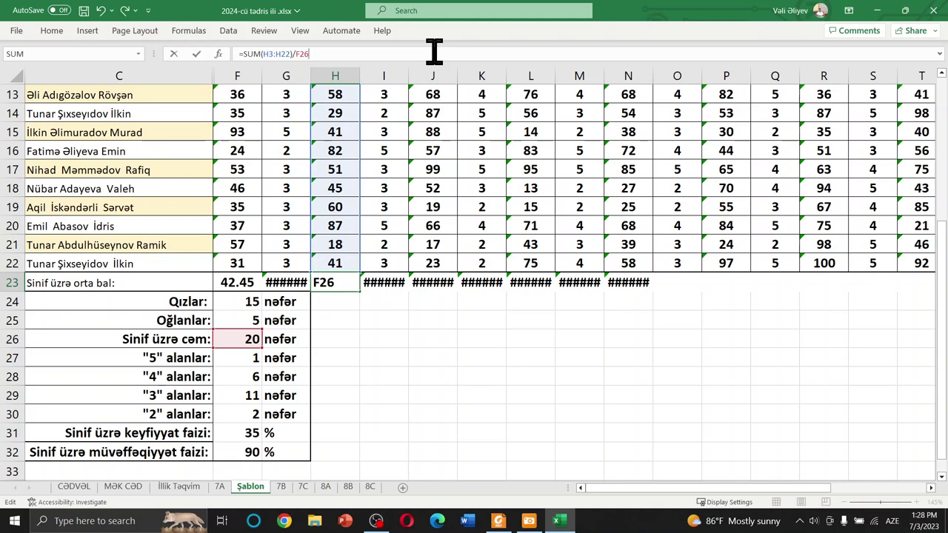
key("Return")
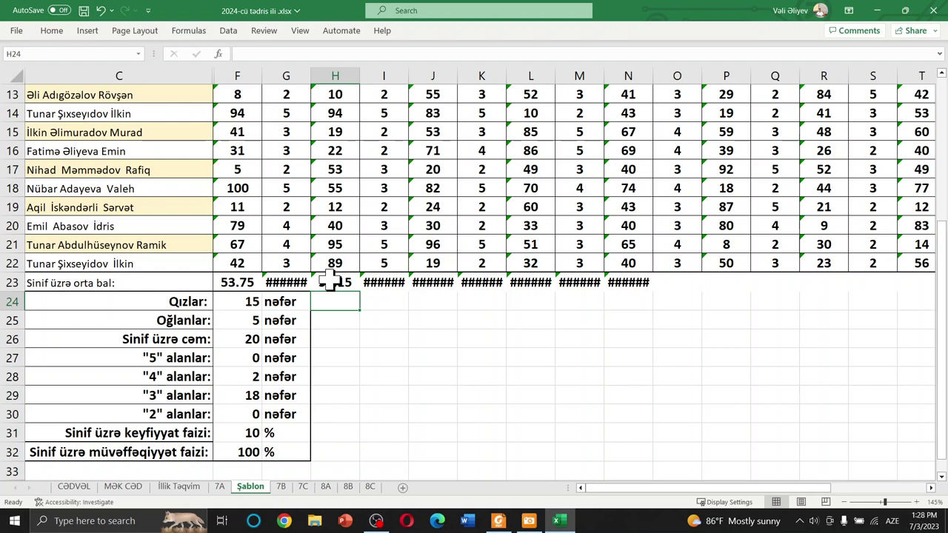
left_click(239, 282)
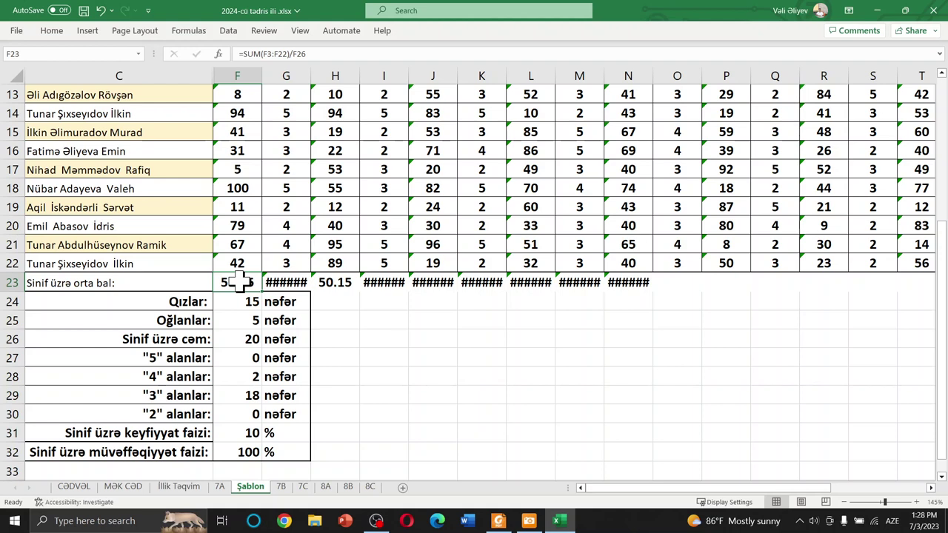
Step: Rewrite F23 as =AVERAGE(F3:F22)
type("=")
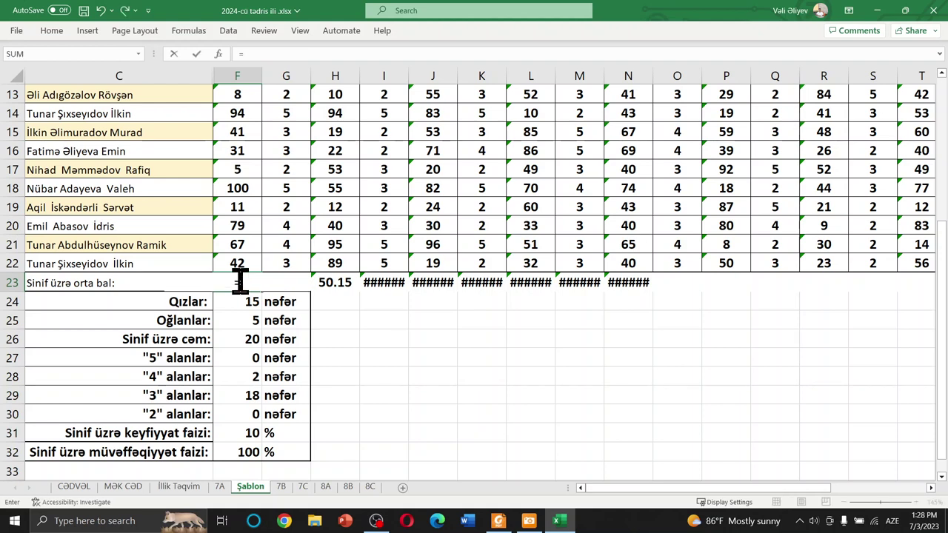
type("AV")
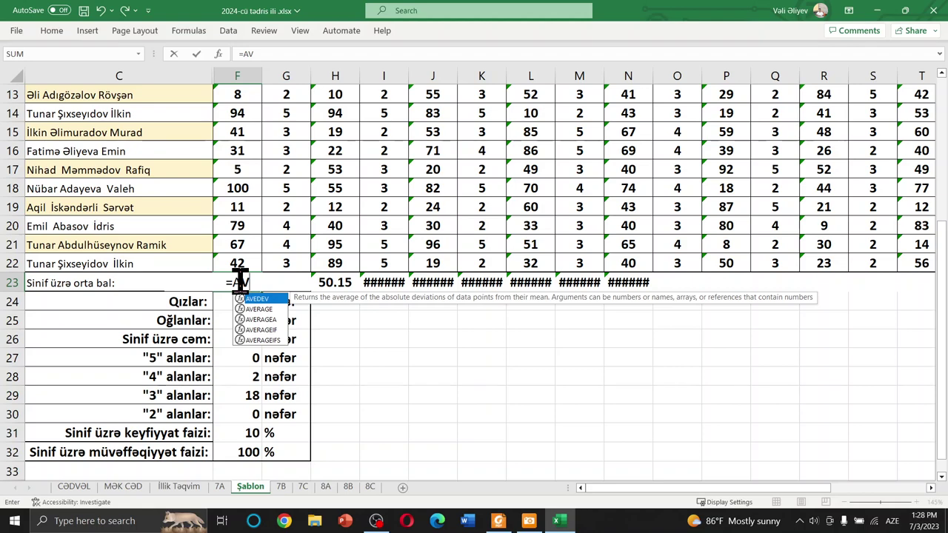
key("Down")
key("Tab")
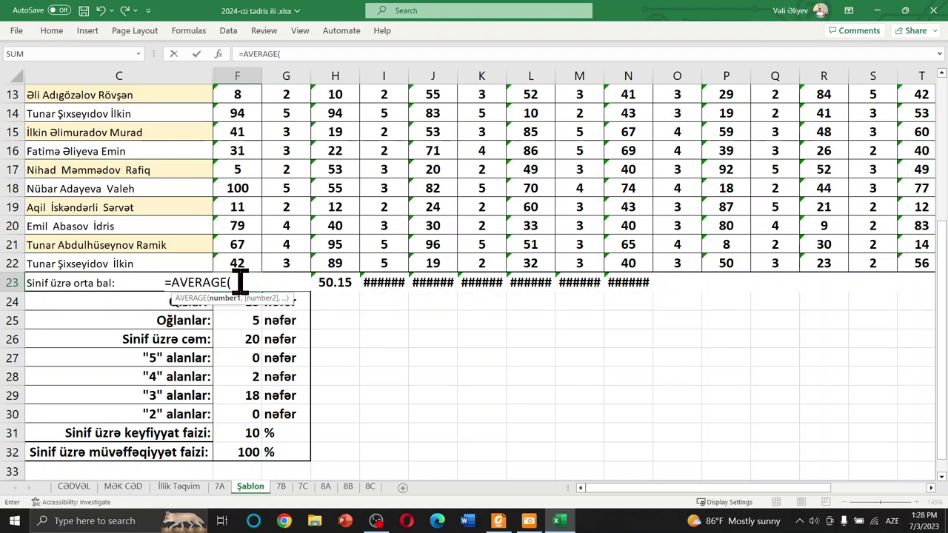
scroll(252, 200, "up", 4)
mouse_move(252, 130)
left_mouse_down()
mouse_move(249, 463)
mouse_move(238, 355)
left_mouse_up()
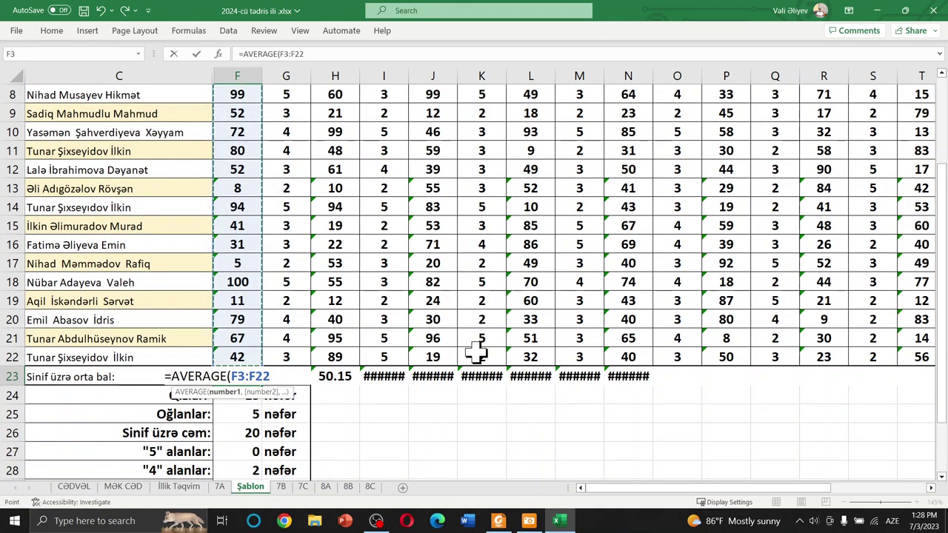
type(")")
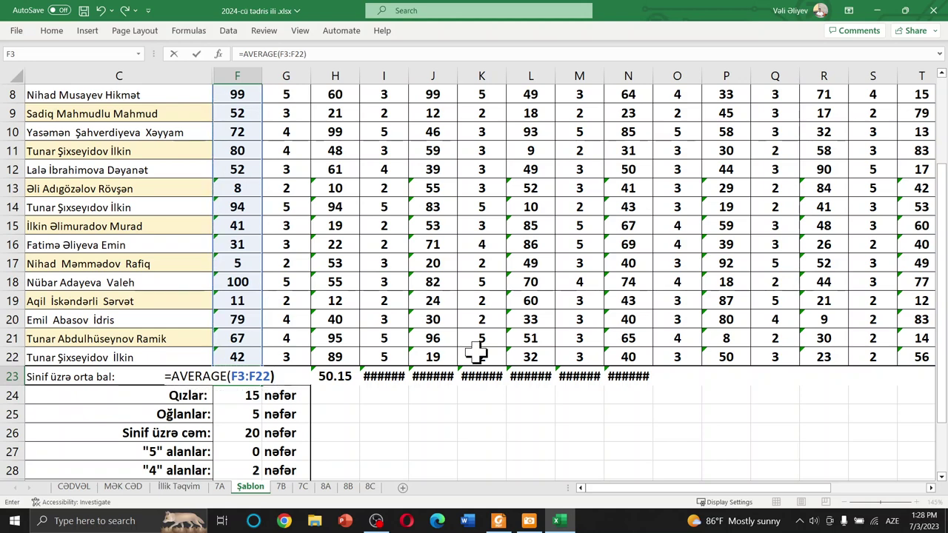
key("Return")
Step: Fill the F23 average formula across row 23 through column AA
left_click(245, 375)
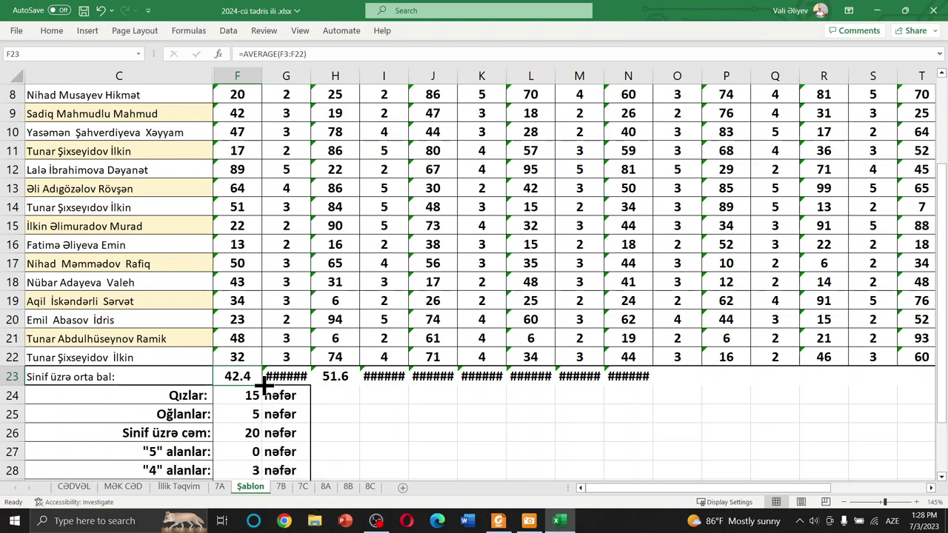
mouse_move(265, 380)
left_mouse_down()
mouse_move(942, 366)
mouse_move(856, 373)
left_mouse_up()
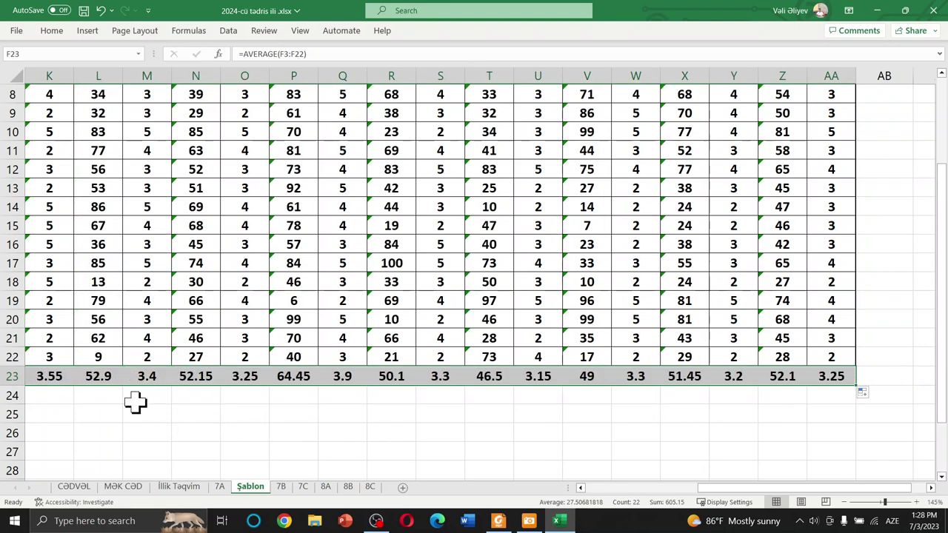
left_click(161, 396)
Step: Clear the Qiymət average in G23 and copy the empty cell
scroll(162, 398, "up", 2)
scroll(141, 400, "down", 2)
left_click(95, 389)
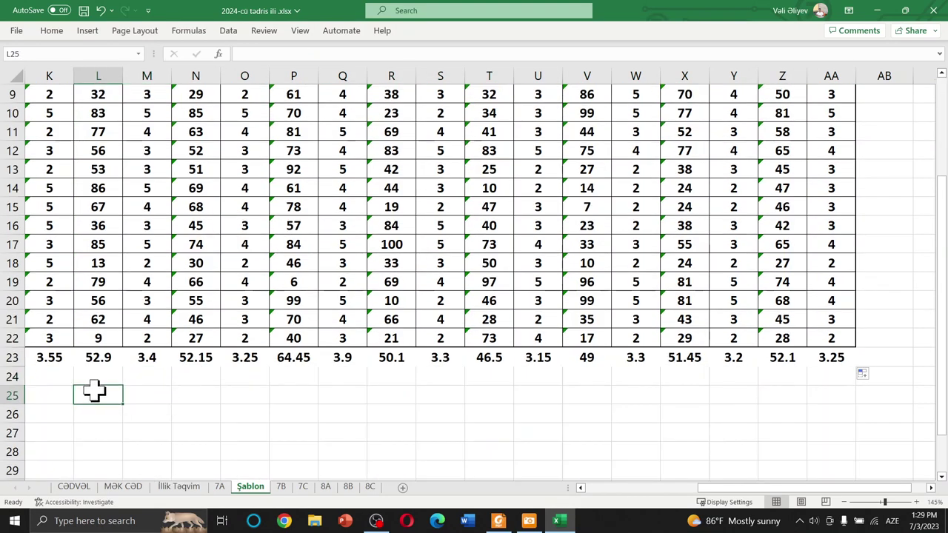
key("Left")
key("Left")
key("Left")
key("Left")
key("Left")
key("Left")
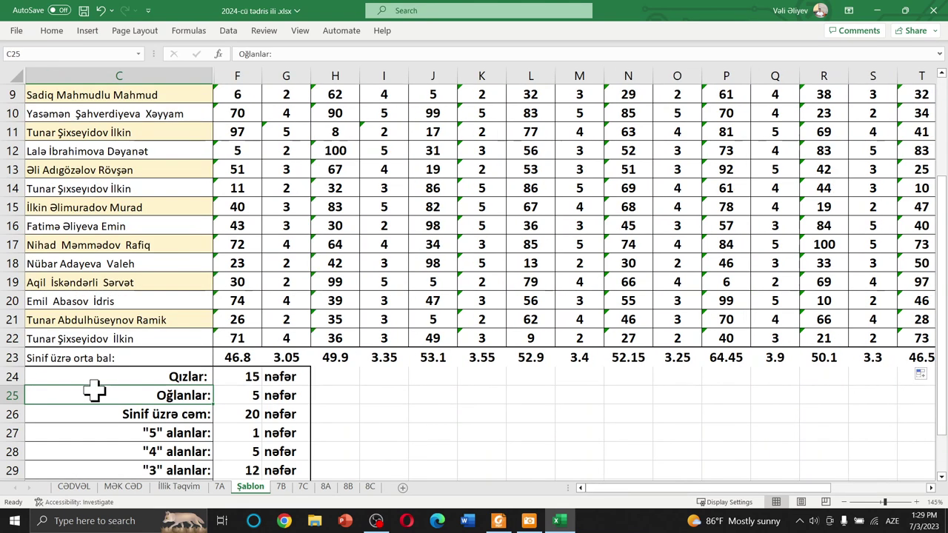
left_click(294, 359)
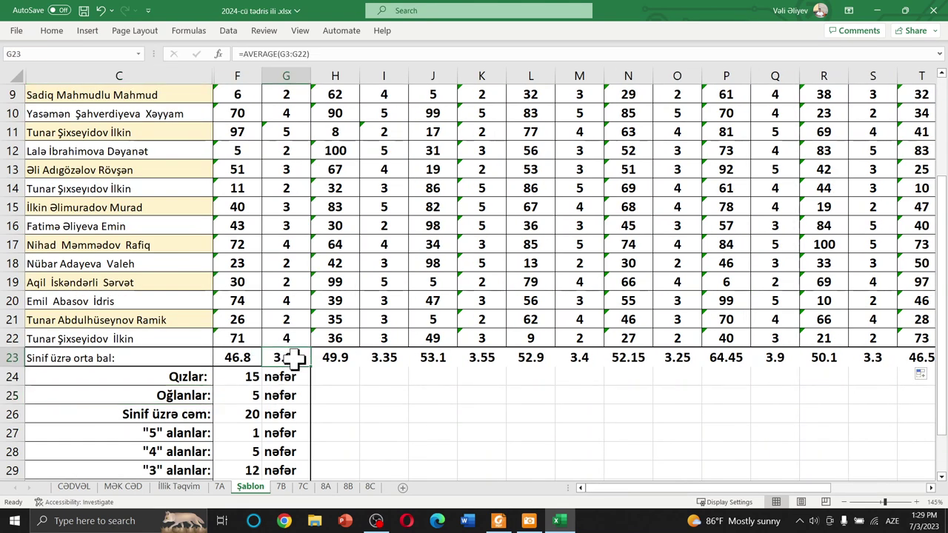
key("BackSpace")
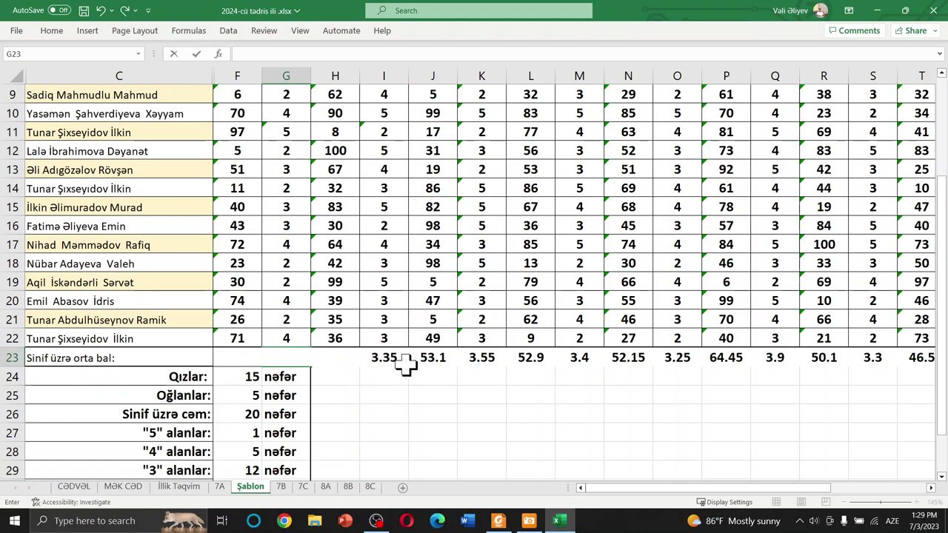
key("Return")
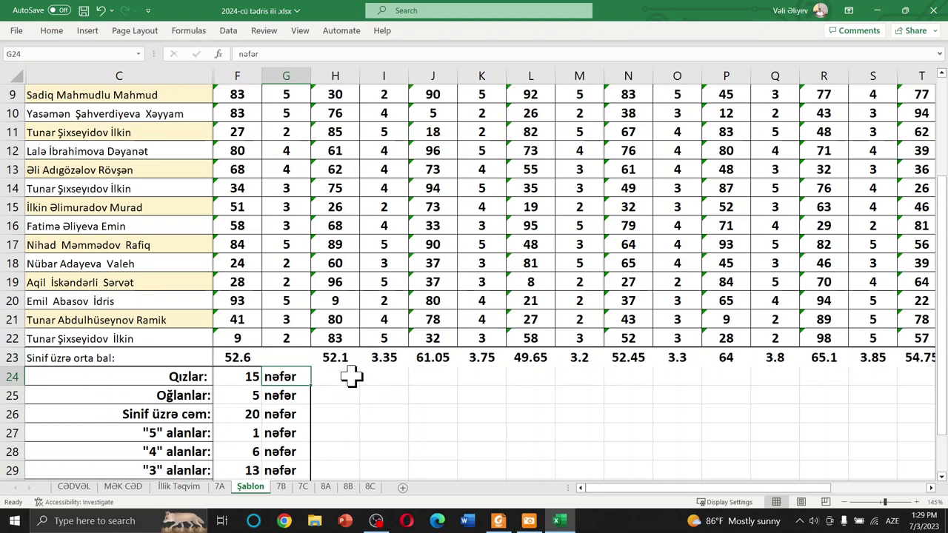
left_click(285, 359)
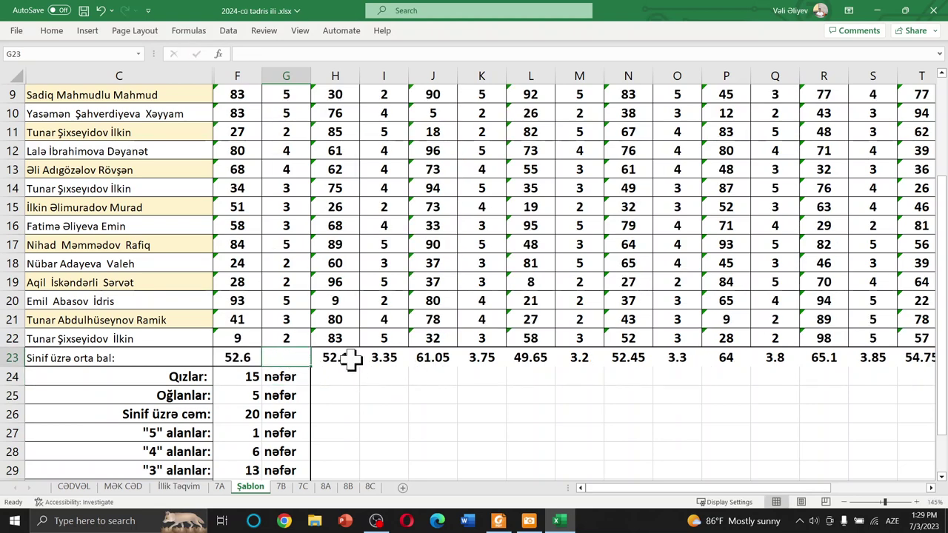
key("ctrl+c")
Step: Paste the blank over the Qiymət averages in I23, K23, M23, O23 and Q23
left_click(390, 358)
key("ctrl+v")
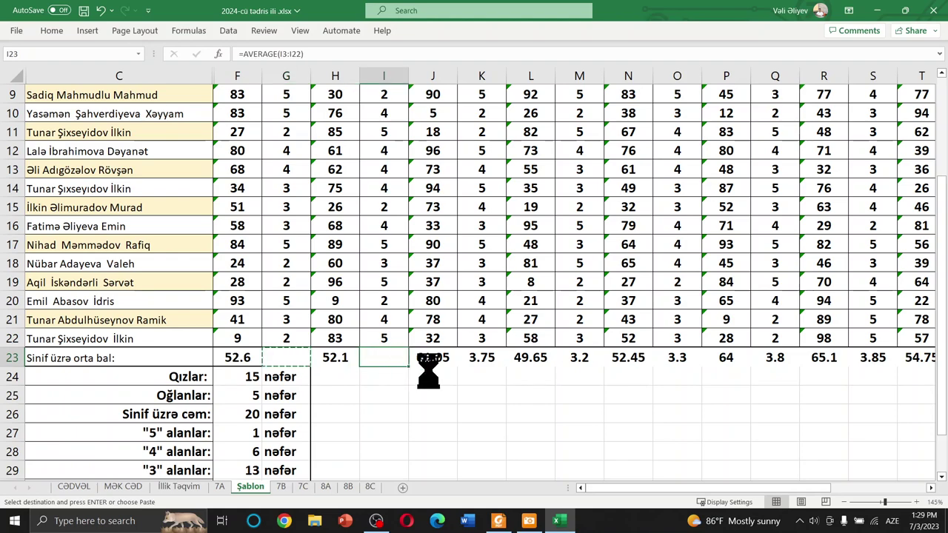
left_click(482, 359)
key("ctrl+v")
left_click(599, 363)
key("ctrl+v")
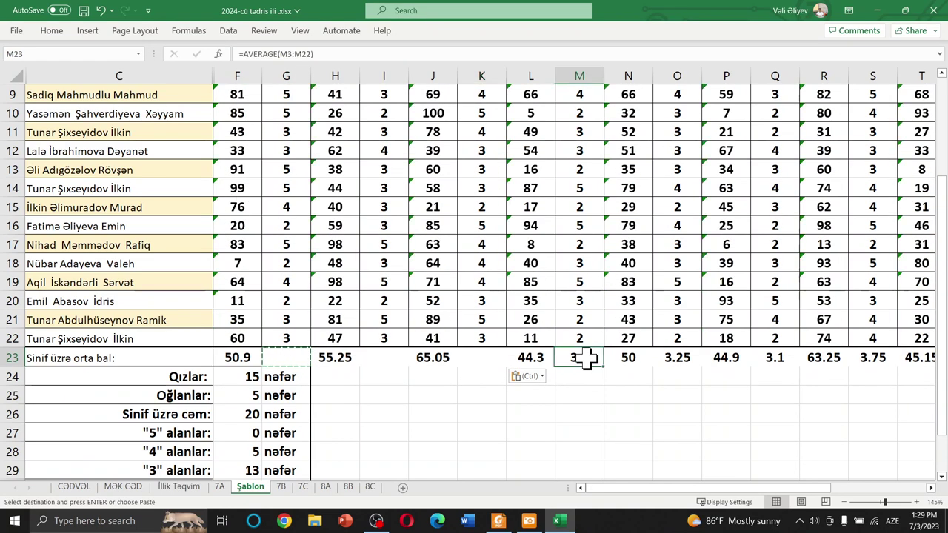
left_click(683, 362)
key("ctrl+v")
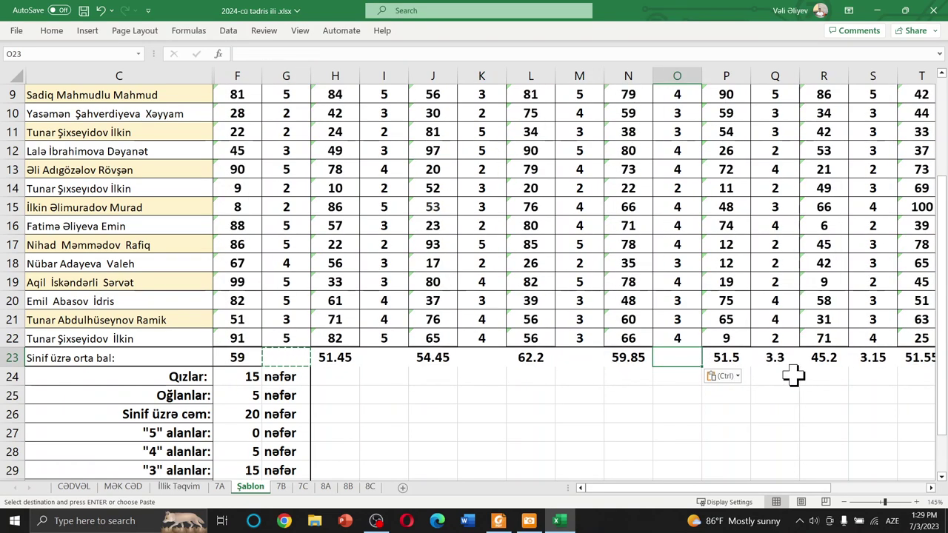
left_click(775, 361)
key("ctrl+v")
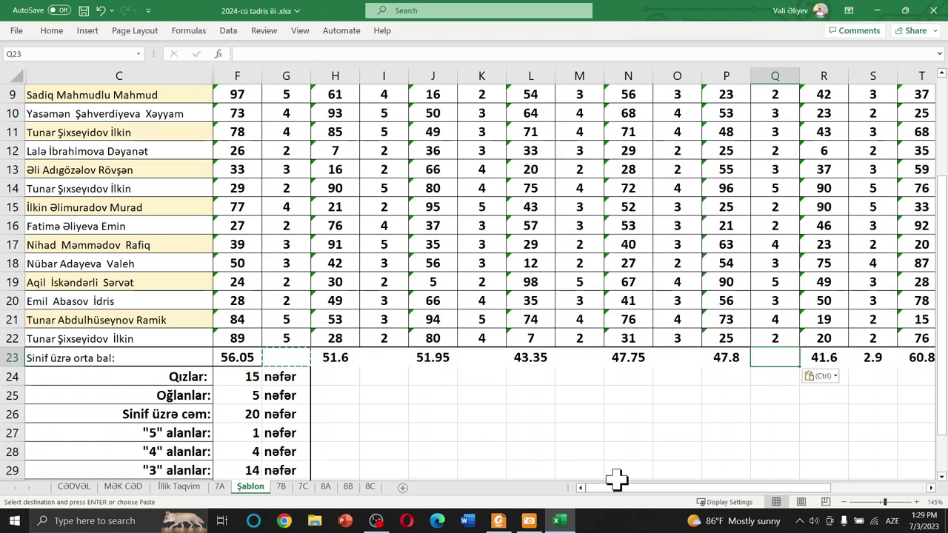
Step: Paste the blank over the remaining Qiymət averages in S23, U23, W23, Y23 and AA23
scroll(652, 482, "right", 3)
left_click(519, 357)
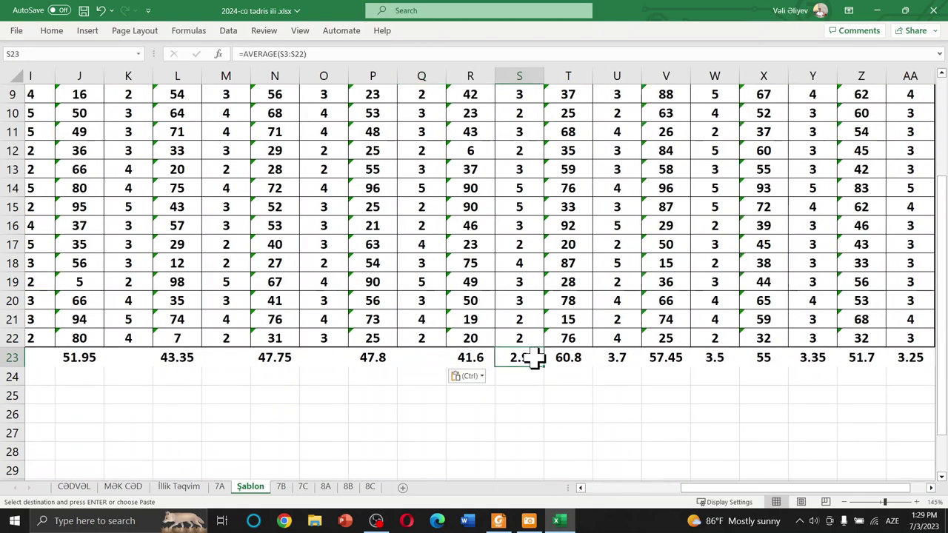
key("ctrl+v")
left_click(629, 362)
key("ctrl+v")
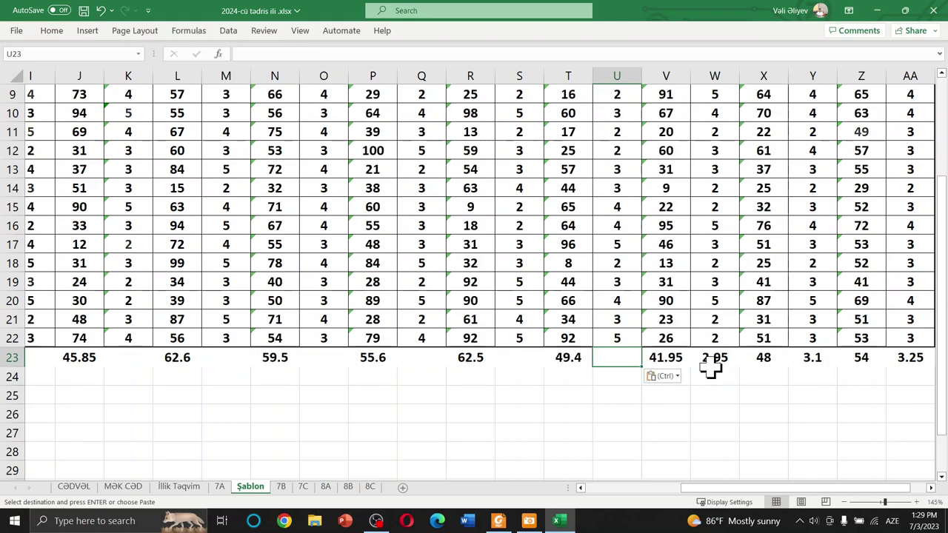
left_click(715, 359)
key("ctrl+v")
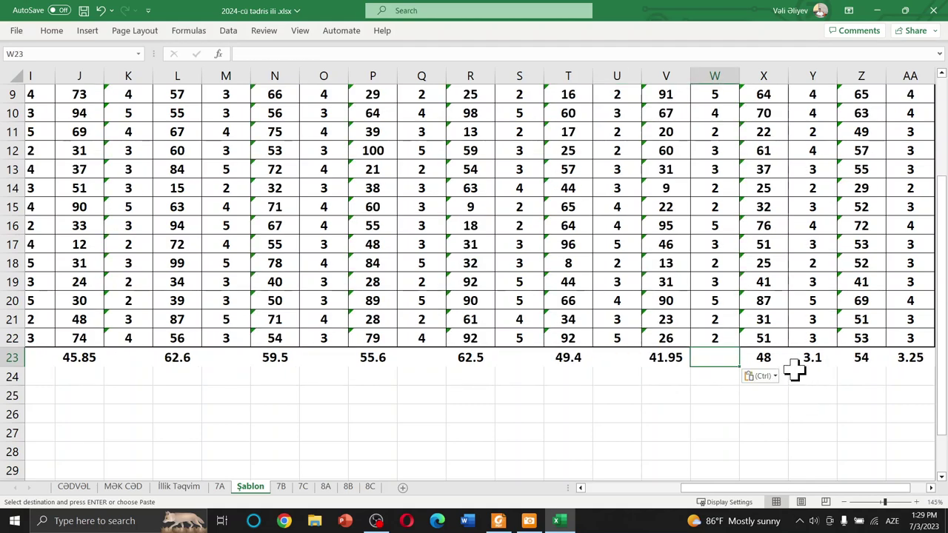
left_click(812, 361)
key("ctrl+v")
left_click(910, 360)
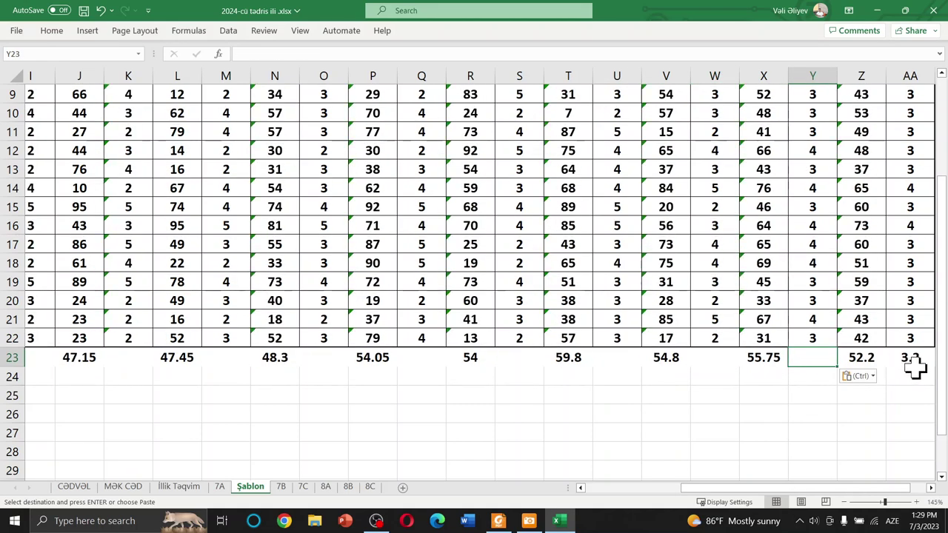
key("ctrl+v")
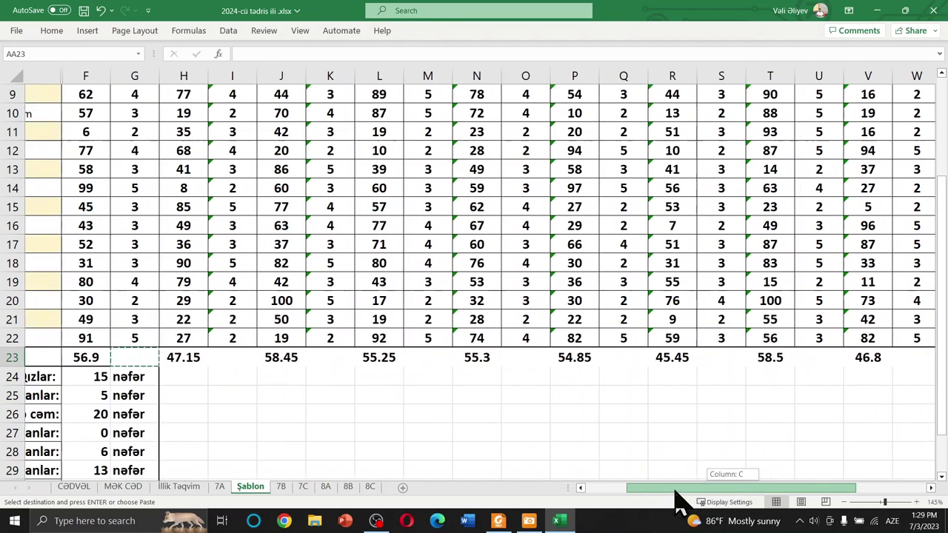
left_click_drag(732, 495, 614, 495)
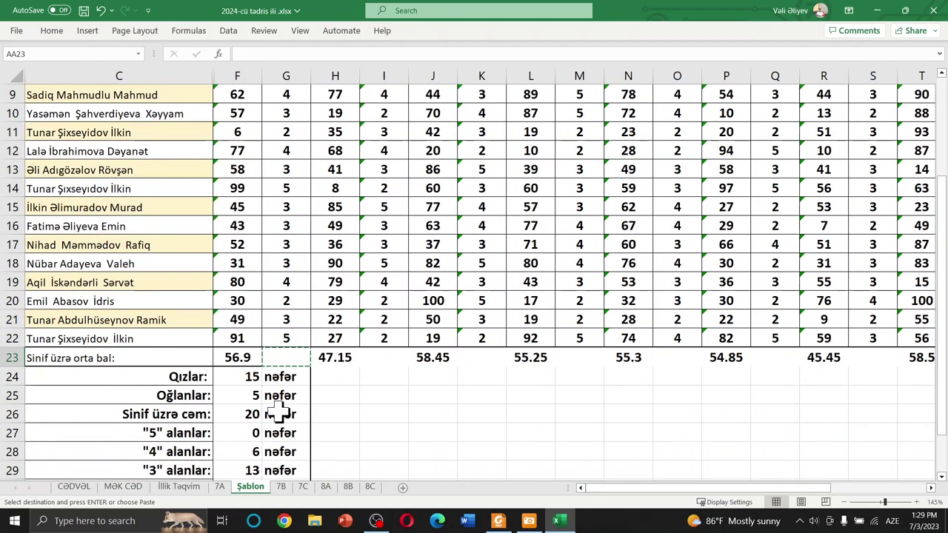
scroll(279, 413, "up", 3)
scroll(280, 415, "down", 2)
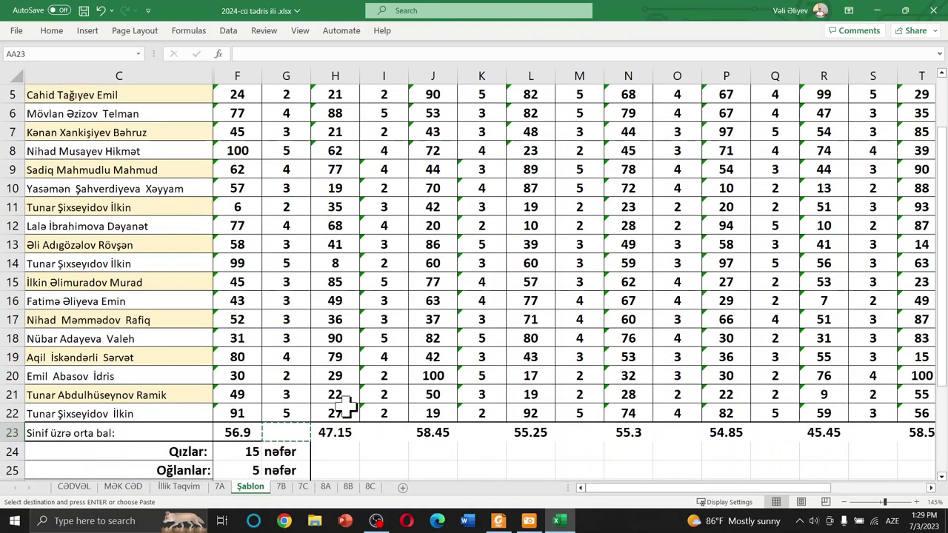
key("Return")
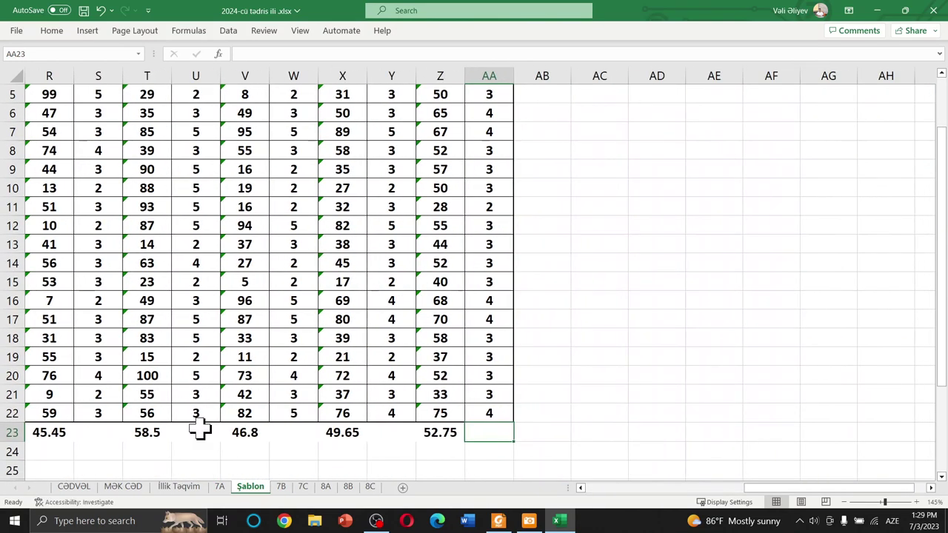
scroll(210, 419, "down", 1)
scroll(213, 417, "up", 7)
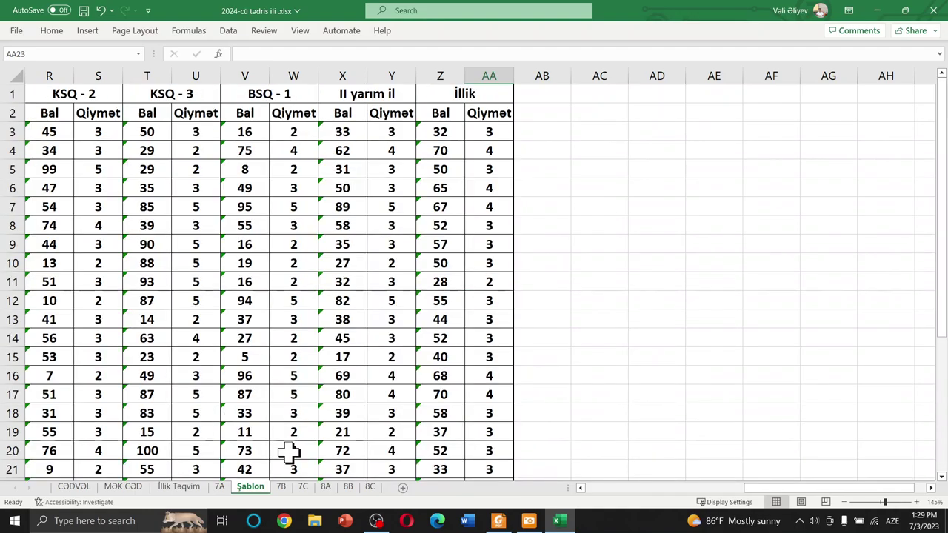
left_click_drag(797, 487, 578, 488)
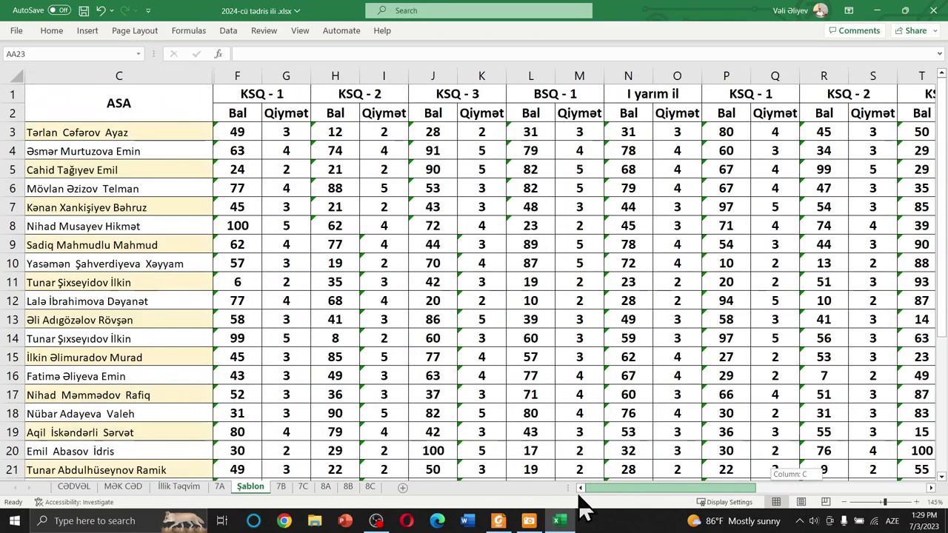
scroll(215, 363, "down", 2)
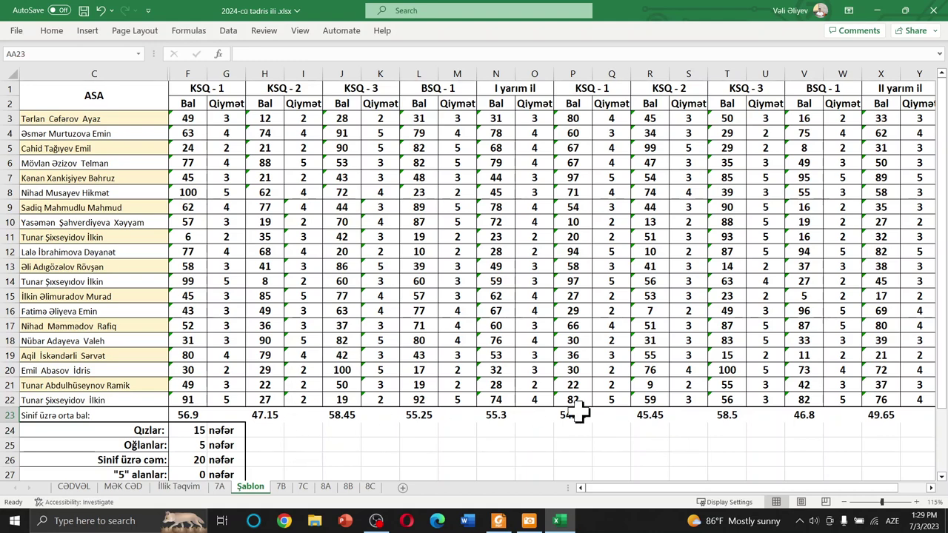
scroll(346, 438, "down", 4)
scroll(346, 439, "up", 3)
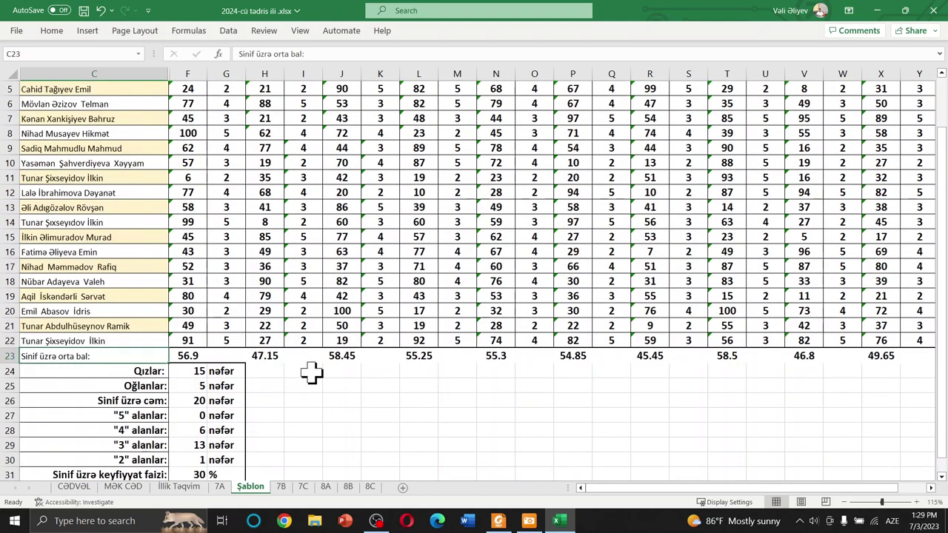
left_click(457, 416)
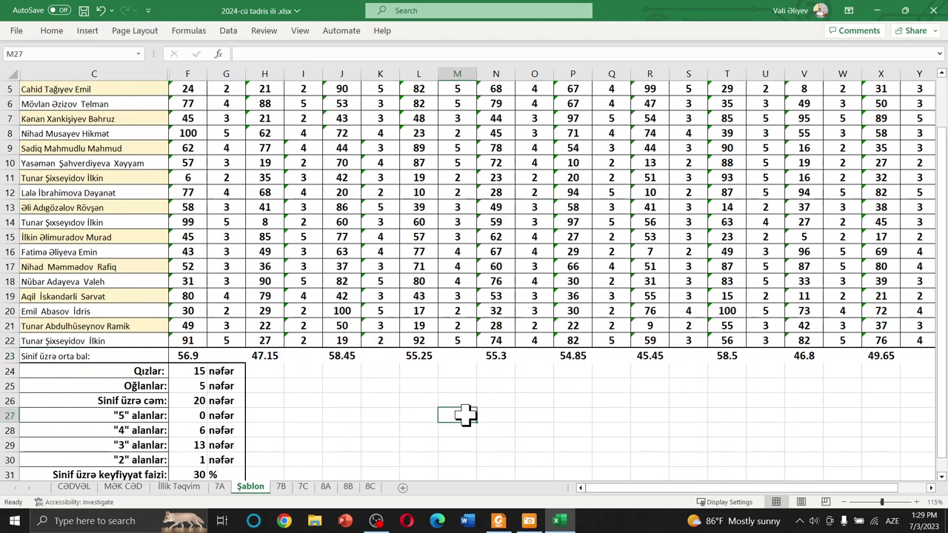
scroll(465, 415, "up", 1)
scroll(465, 416, "up", 1)
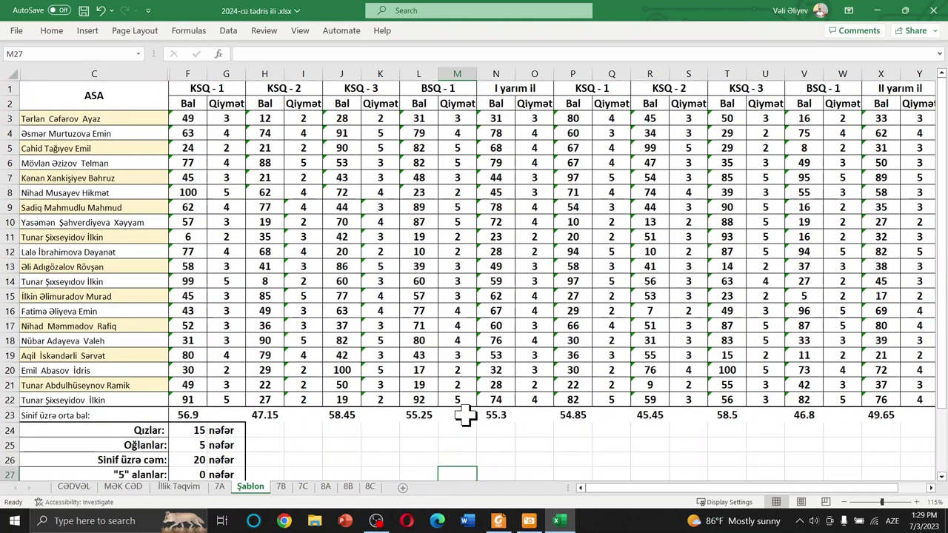